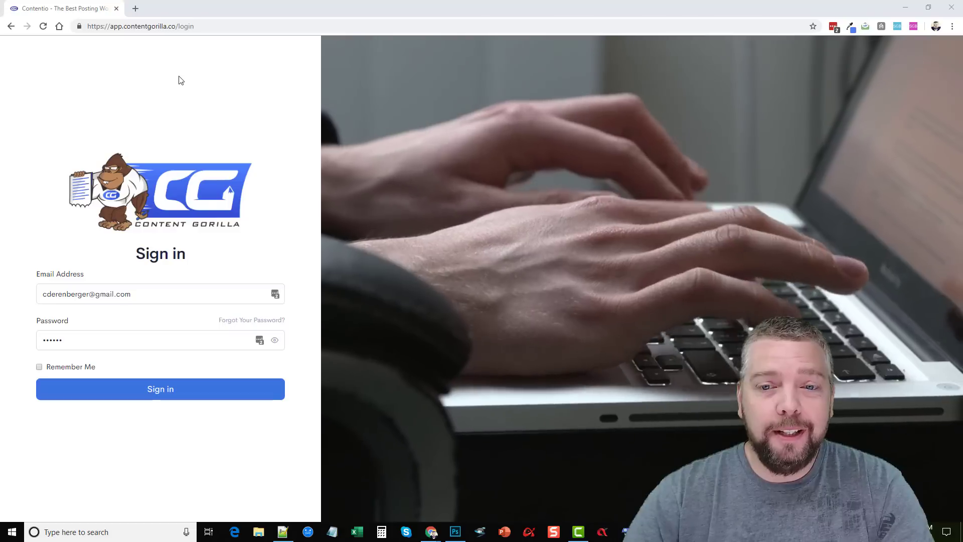
# Step: Sign in to Content Gorilla with the email and password already entered
pyautogui.click(164, 392)
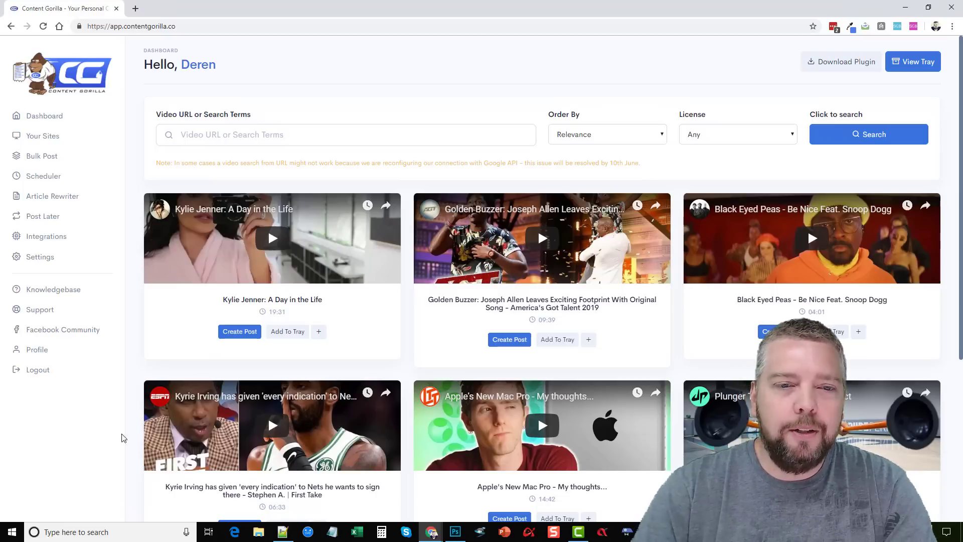
# Step: Highlight the orange note about video URL searches under the search bar, then clear it
pyautogui.moveTo(161, 163); pyautogui.dragTo(644, 172)
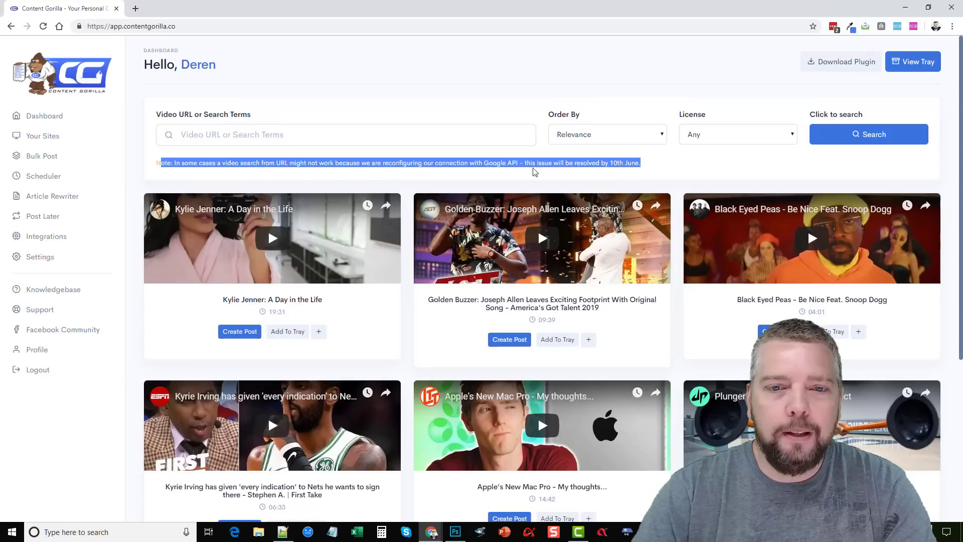
pyautogui.click(509, 165)
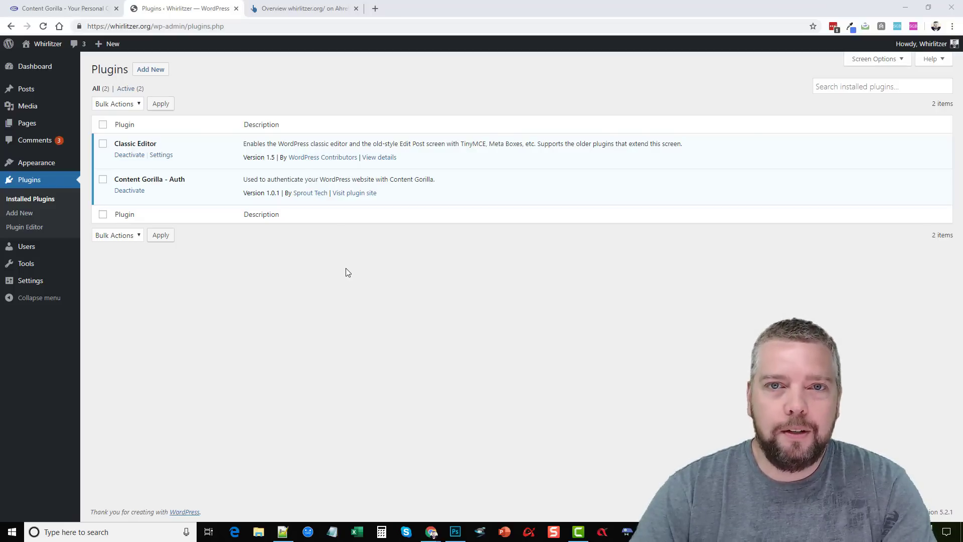
# Step: In Ahrefs, list whirlitzer.org's 113 referring domains sorted by domain rating, then close the tab
pyautogui.click(305, 9)
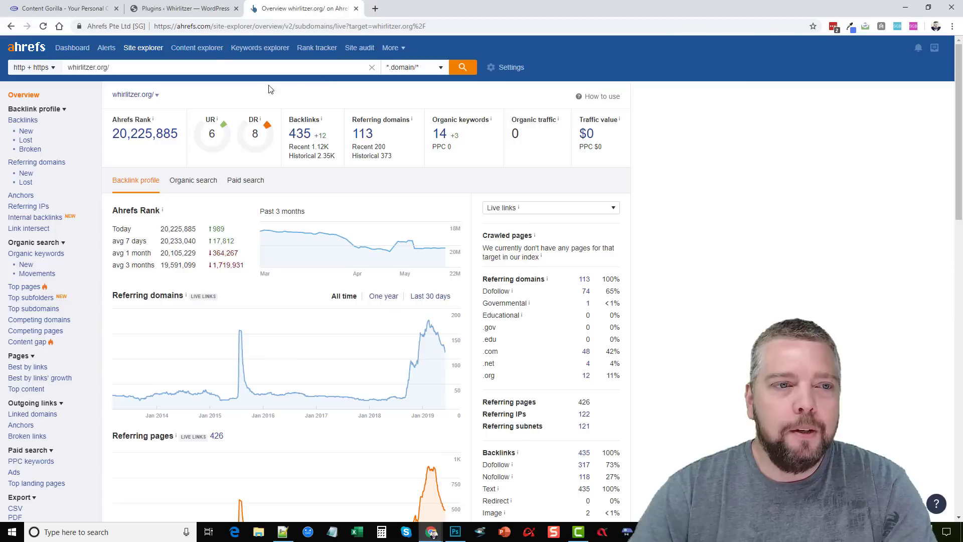
pyautogui.tripleClick(99, 71)
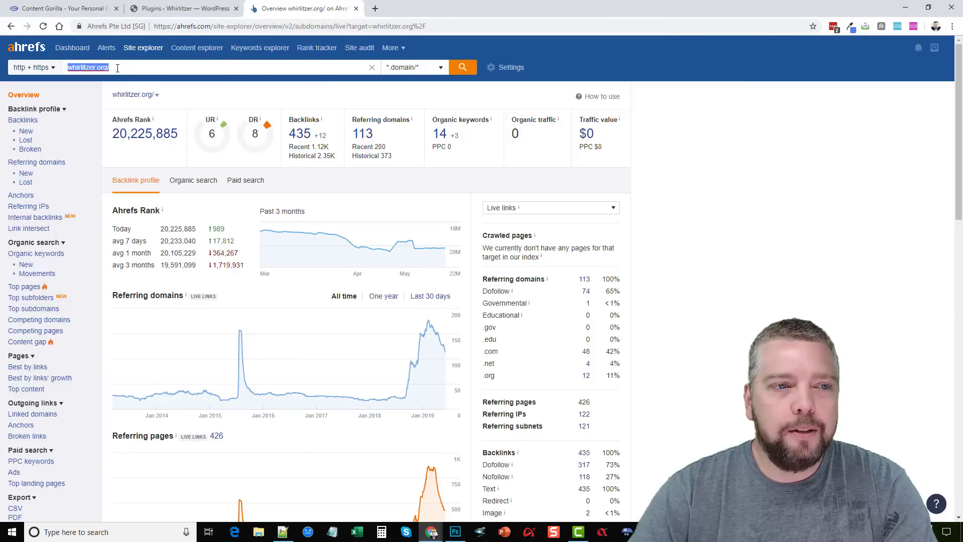
pyautogui.click(117, 68)
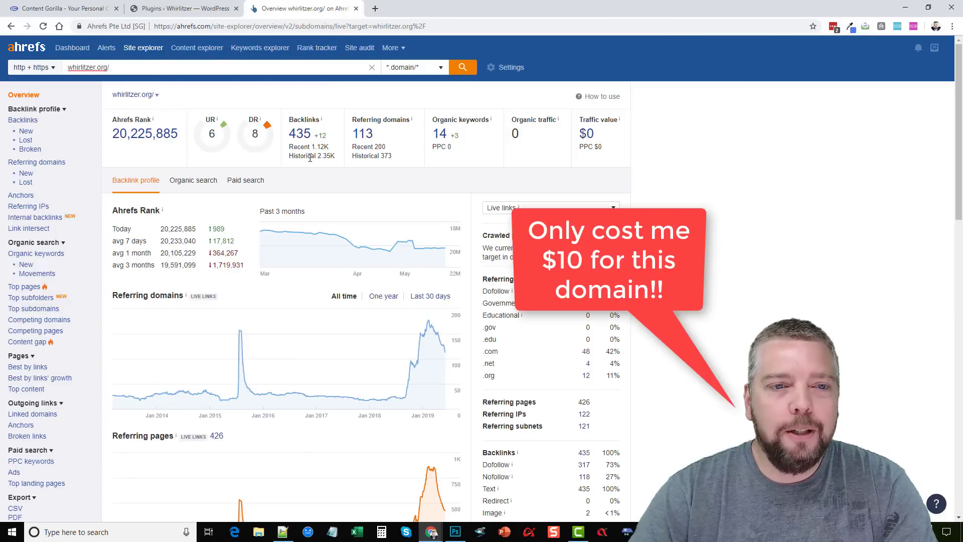
pyautogui.click(363, 135)
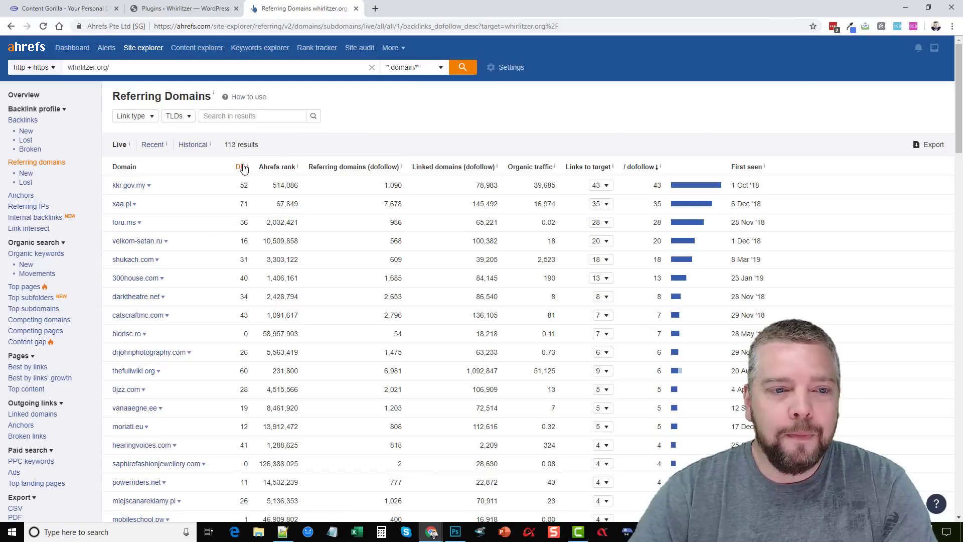
pyautogui.click(241, 168)
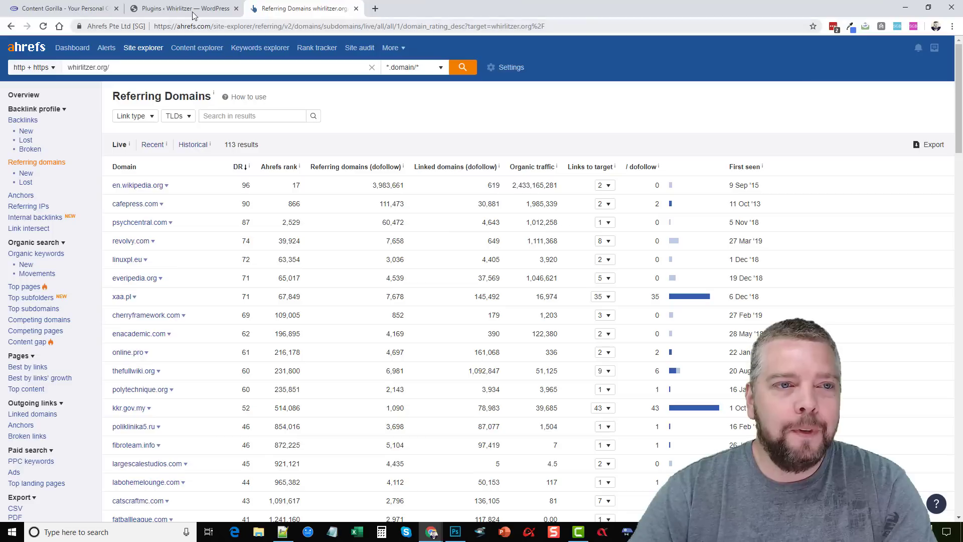
pyautogui.click(356, 9)
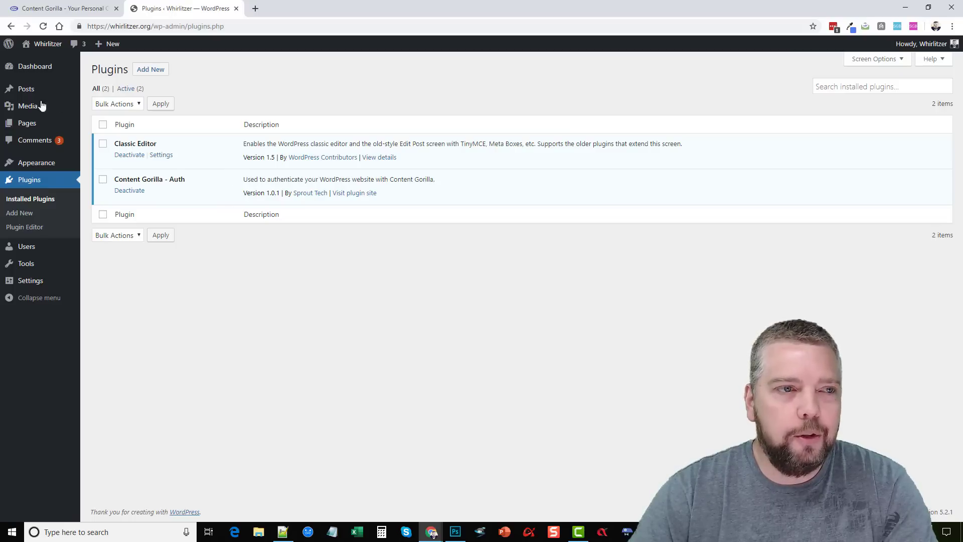
# Step: Check the Content Gorilla Websites list shows whirlitzer.org as the connected site
pyautogui.click(63, 8)
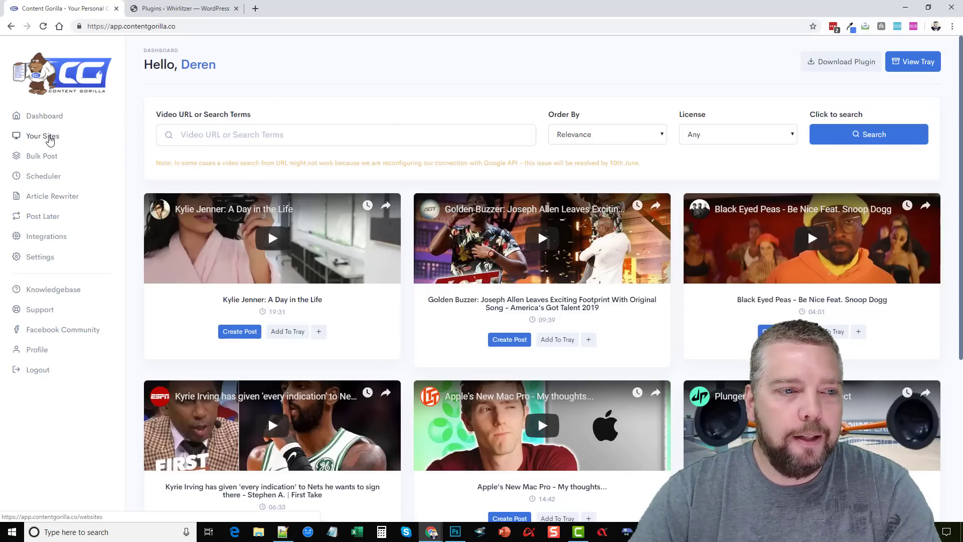
pyautogui.click(49, 139)
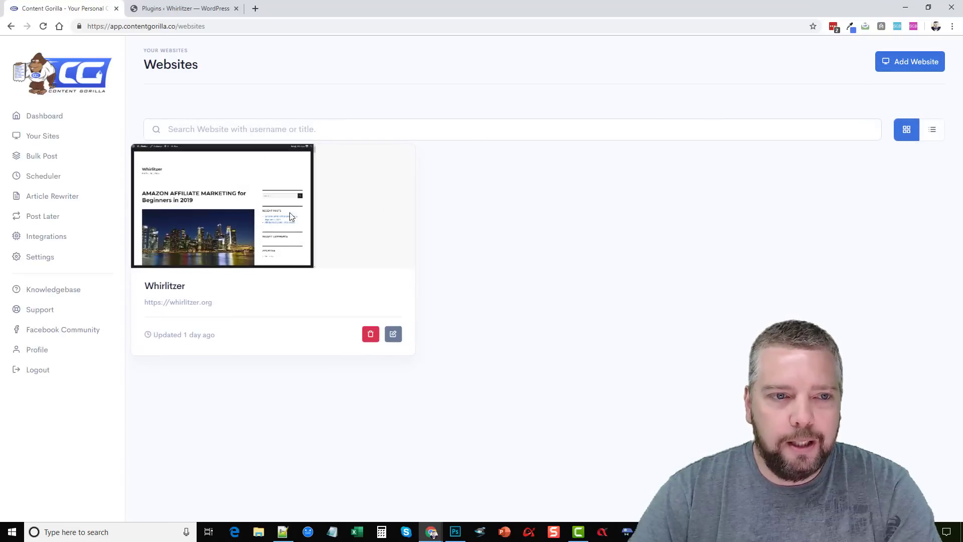
pyautogui.click(336, 131)
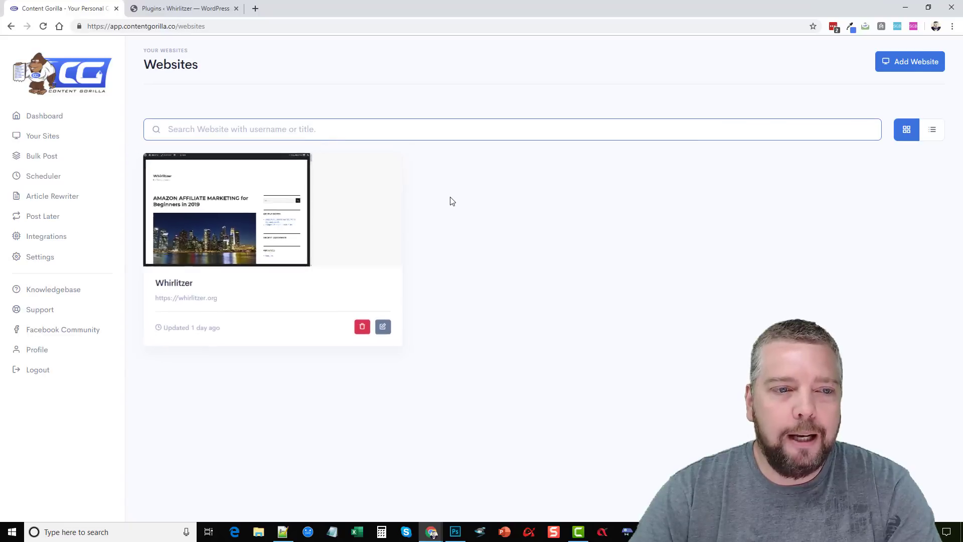
# Step: Open the Add Website form, step through its Title, URL and Password fields, and close it unused
pyautogui.click(914, 68)
pyautogui.click(443, 252)
pyautogui.click(556, 255)
pyautogui.click(397, 302)
pyautogui.click(532, 302)
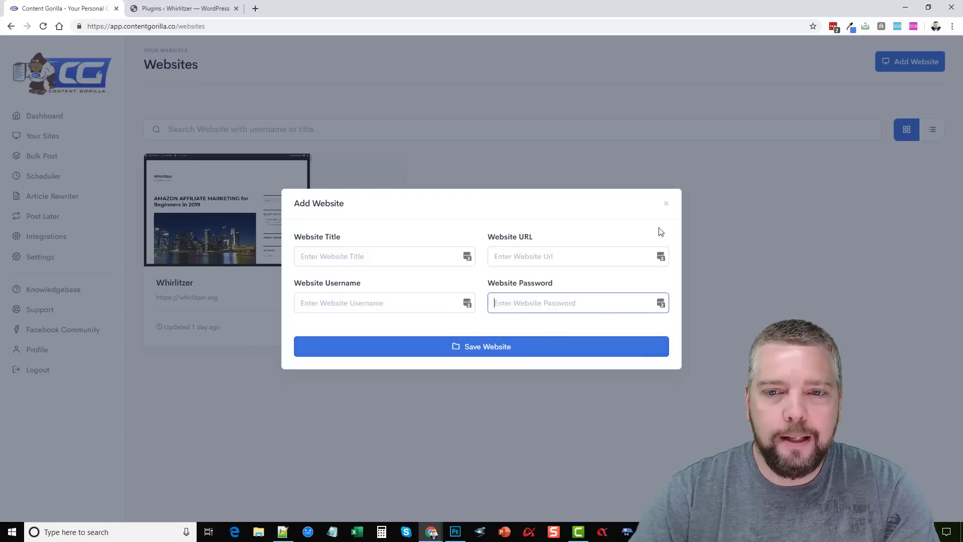
pyautogui.click(666, 203)
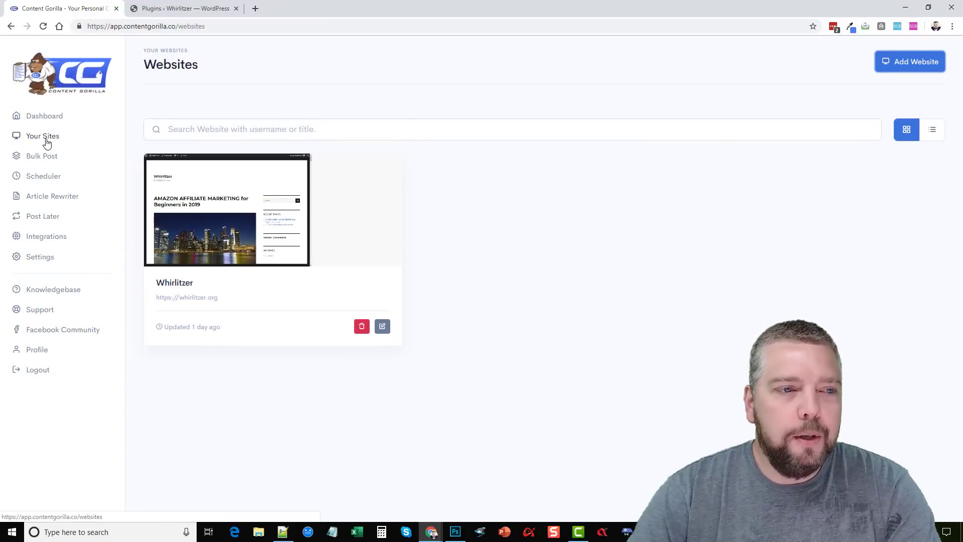
# Step: Return to the dashboard, leave the License filter on Any, and focus the Video URL or Search Terms box
pyautogui.click(46, 121)
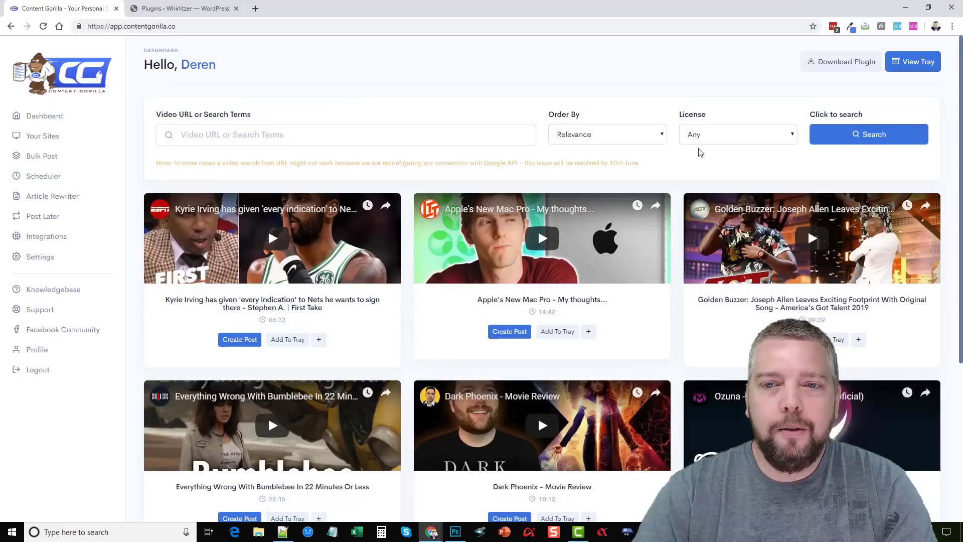
pyautogui.click(719, 140)
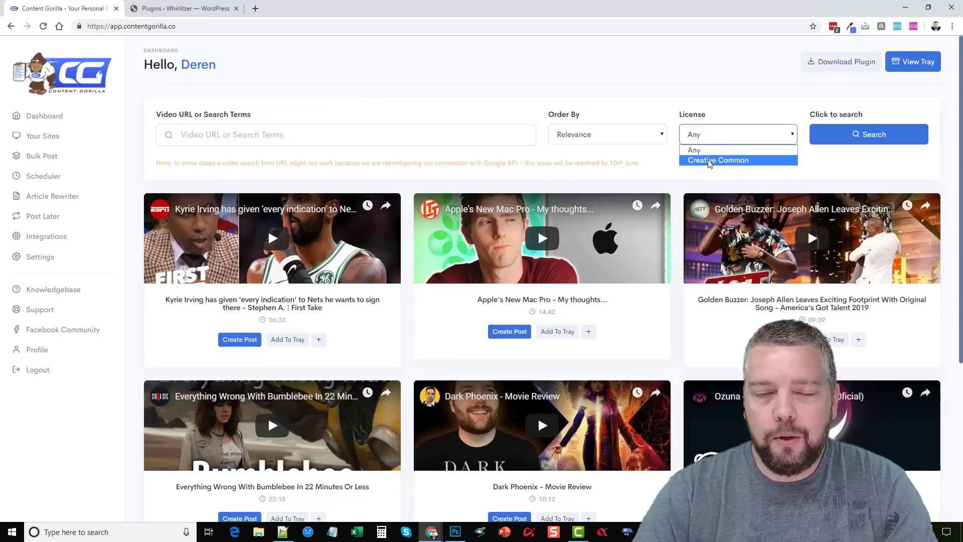
pyautogui.click(613, 88)
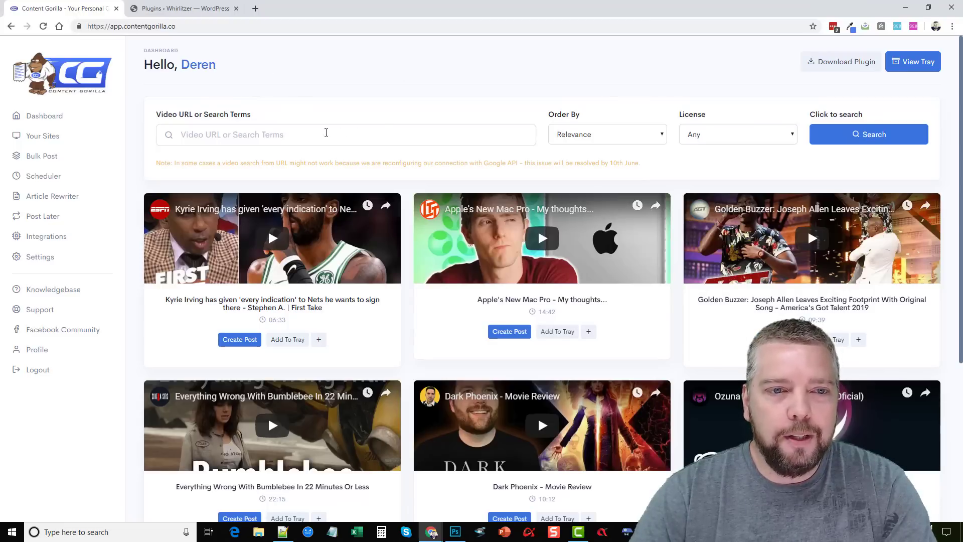
pyautogui.click(312, 130)
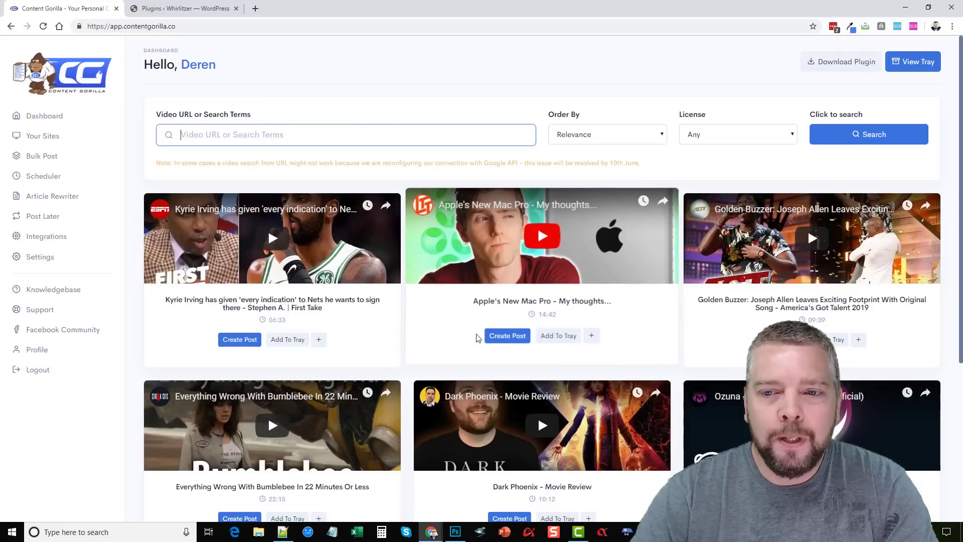
pyautogui.scroll(-2, 428, 333)
pyautogui.scroll(2, 294, 214)
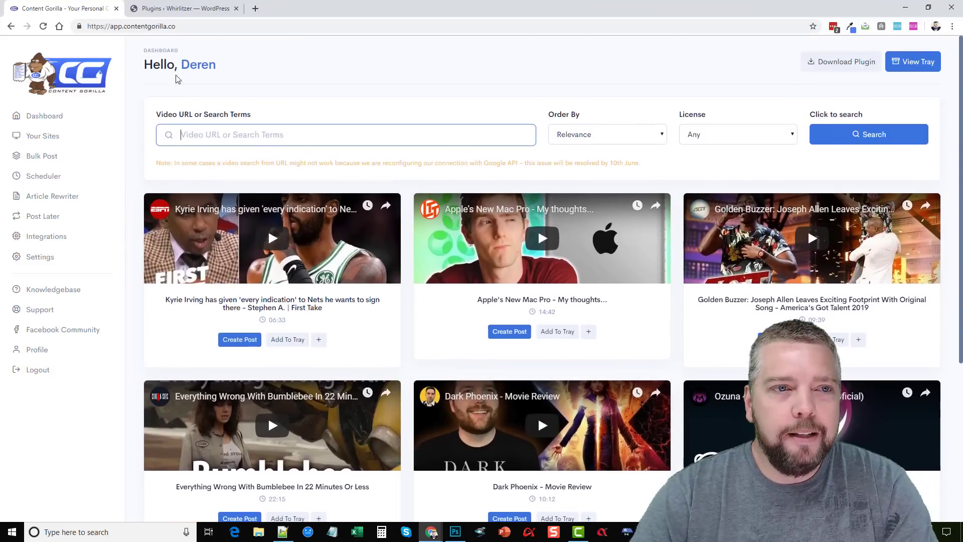
# Step: Open the live Whirlitzer site in a new tab from the WordPress admin
pyautogui.click(173, 8)
pyautogui.moveTo(48, 43)
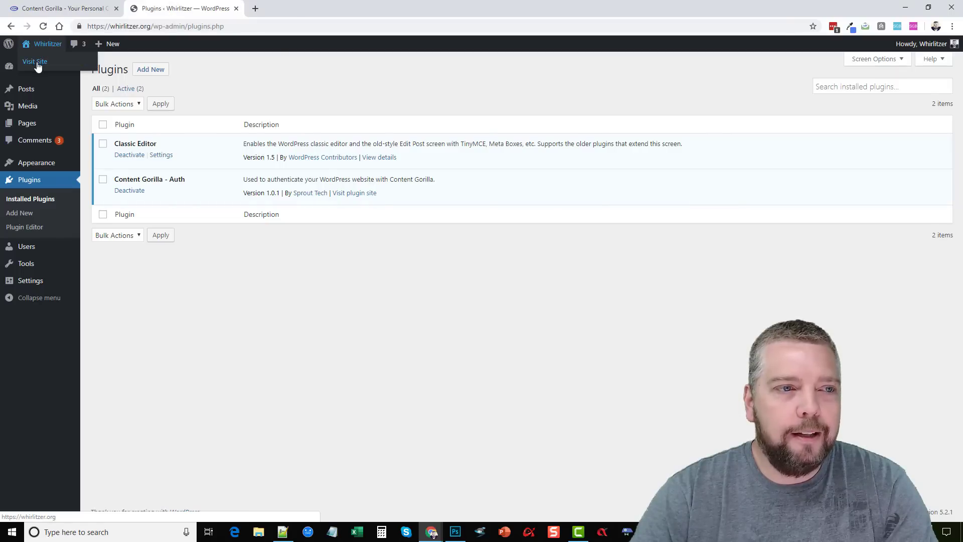
pyautogui.click(46, 66)
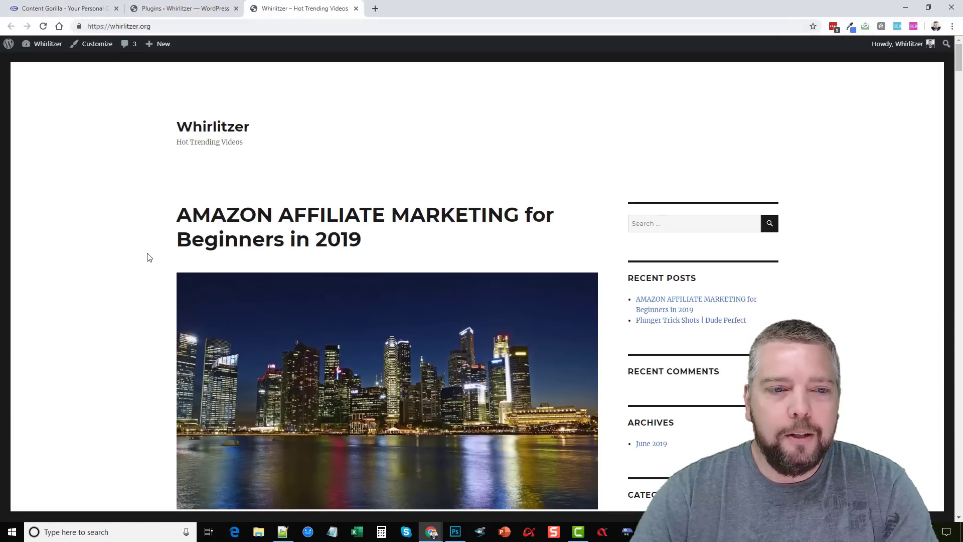
pyautogui.scroll(-1, 200, 226)
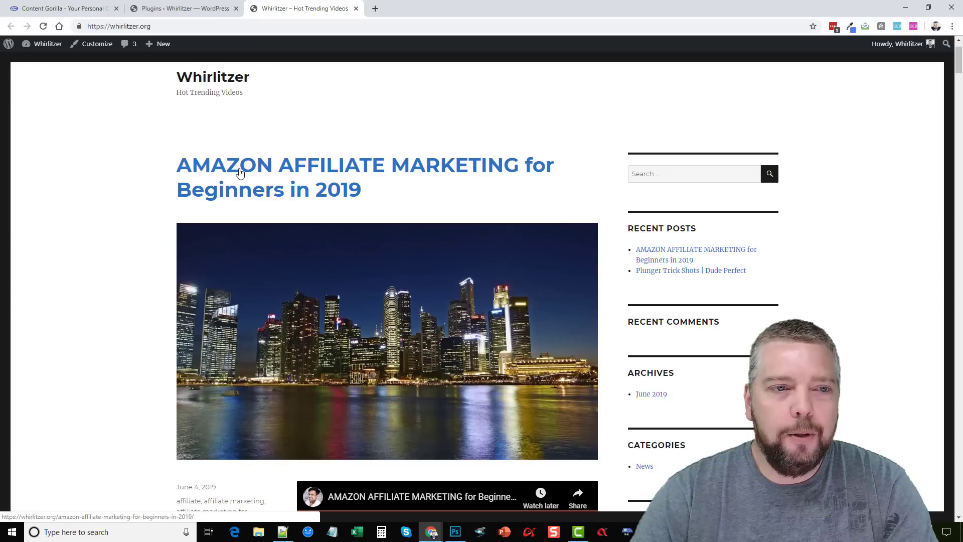
# Step: Read through the published 'AMAZON AFFILIATE MARKETING for Beginners in 2019' post
pyautogui.click(250, 173)
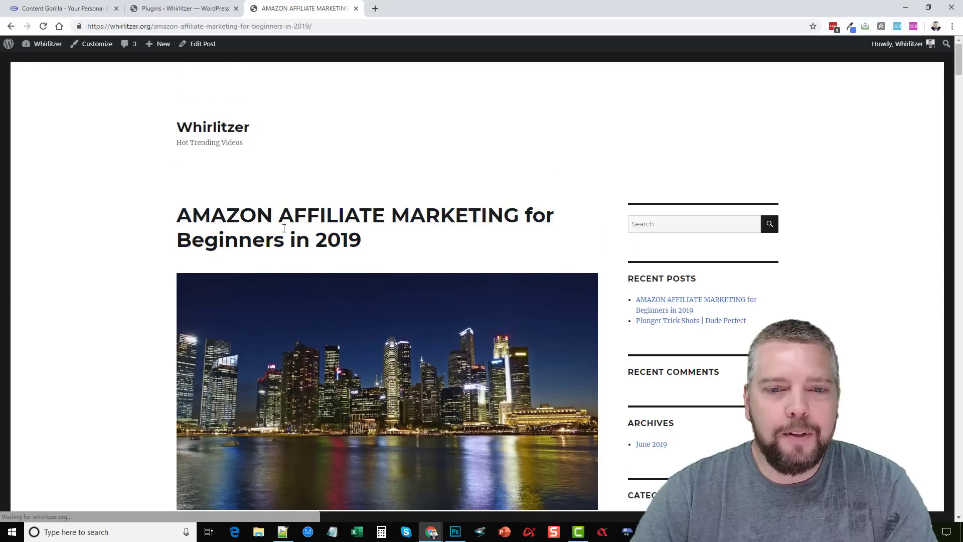
pyautogui.scroll(-4, 401, 180)
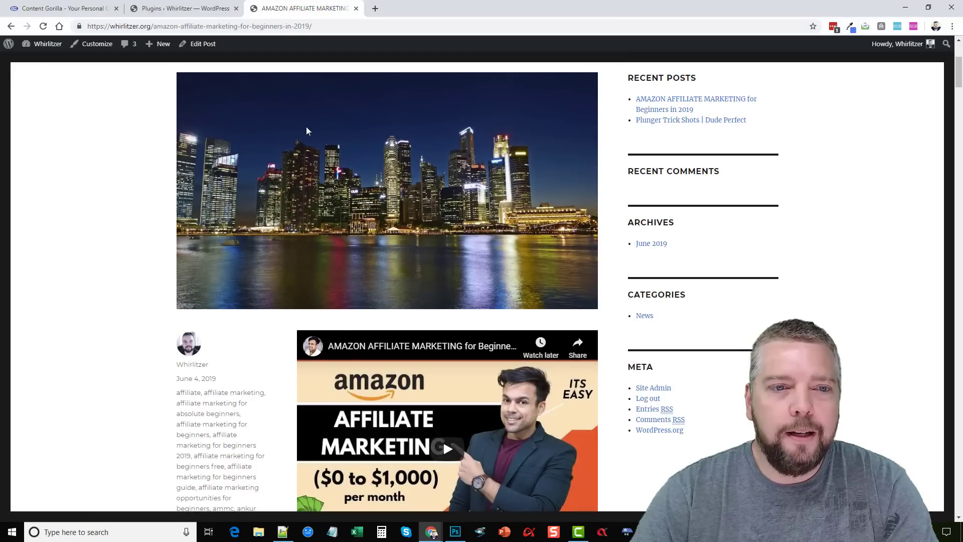
pyautogui.scroll(-4, 118, 267)
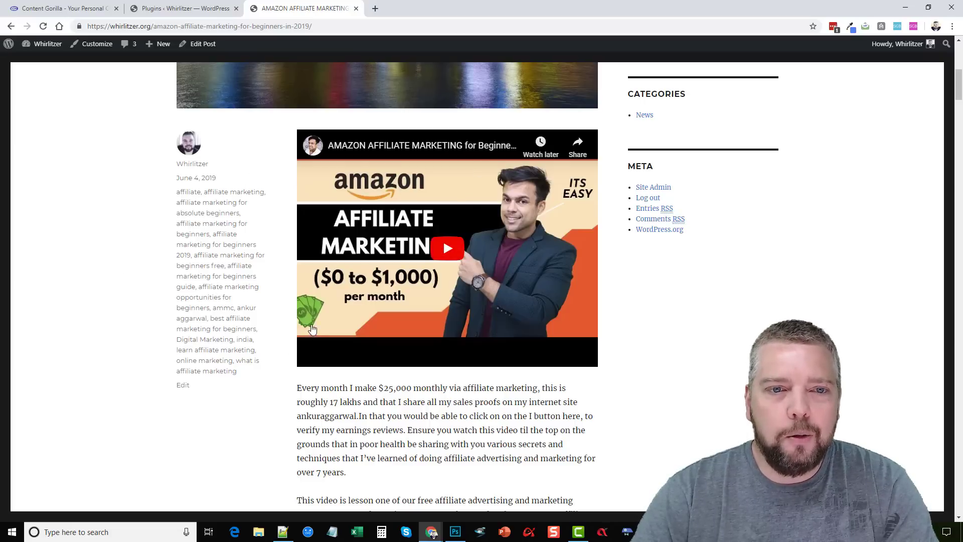
pyautogui.scroll(5, 267, 349)
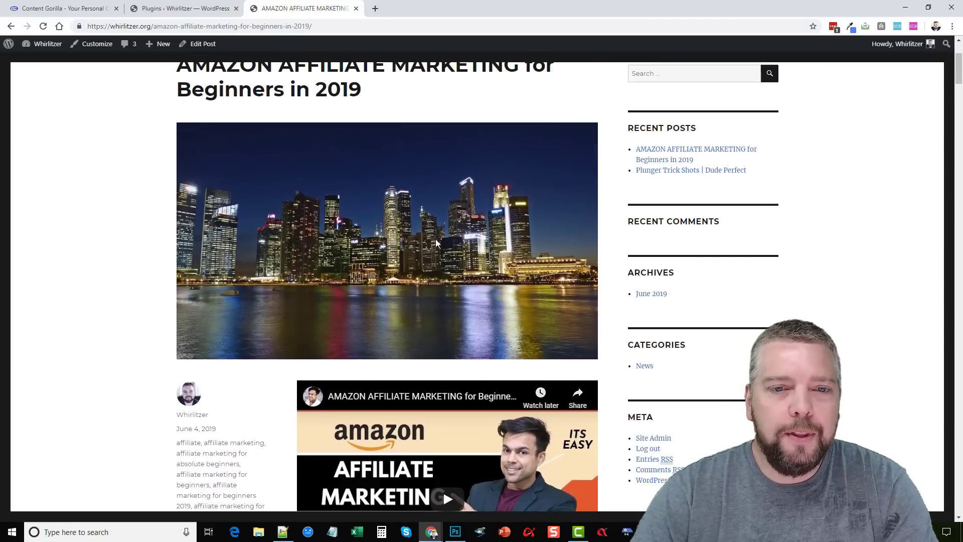
pyautogui.scroll(-4, 129, 312)
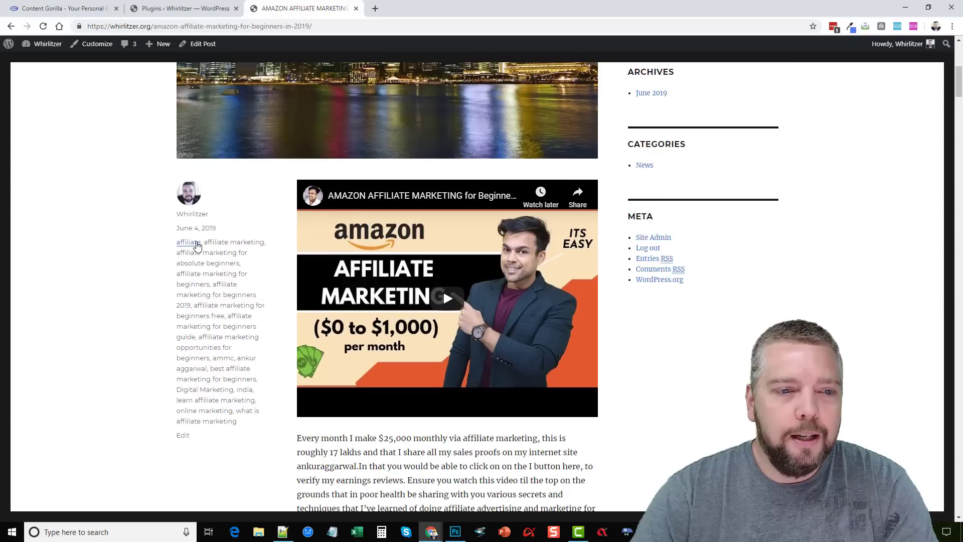
pyautogui.scroll(-2, 217, 344)
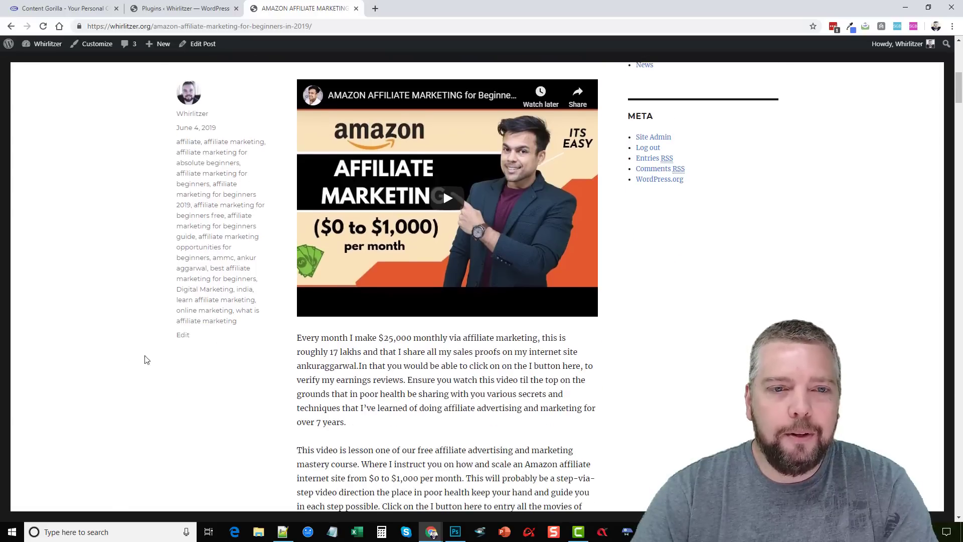
pyautogui.scroll(-5, 425, 274)
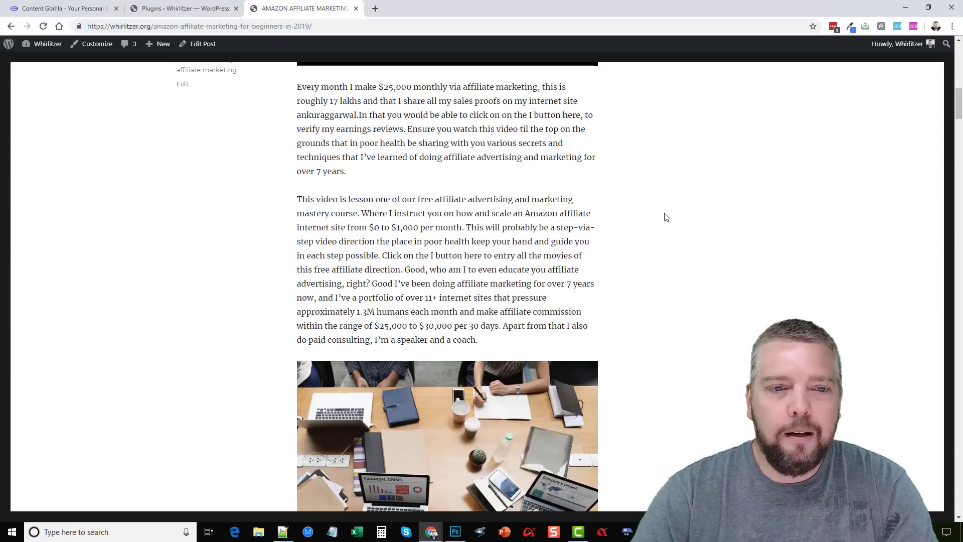
pyautogui.moveTo(958, 105); pyautogui.dragTo(937, 50)
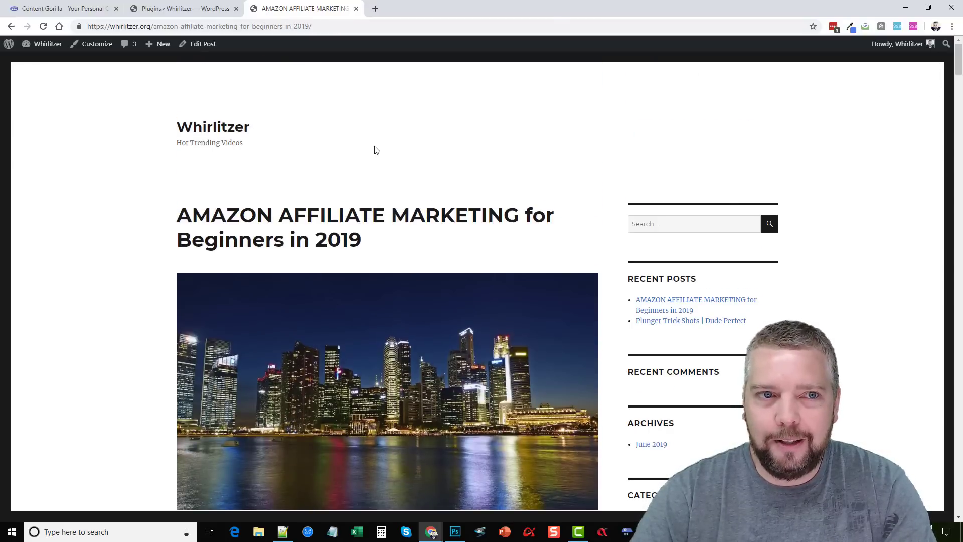
# Step: Search Content Gorilla for 'affiliate marketing' and create a post from the Choosing A Niche! [2019] video
pyautogui.click(177, 12)
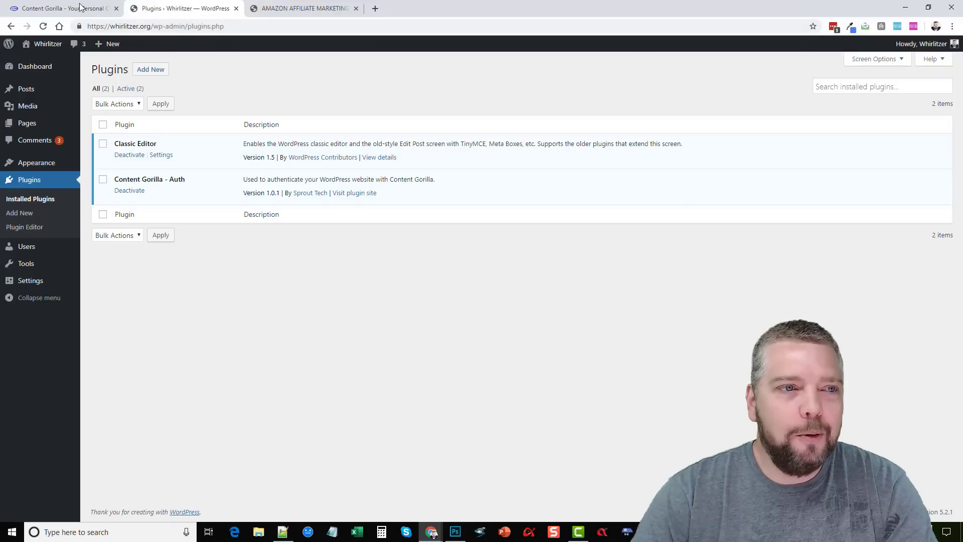
pyautogui.click(60, 8)
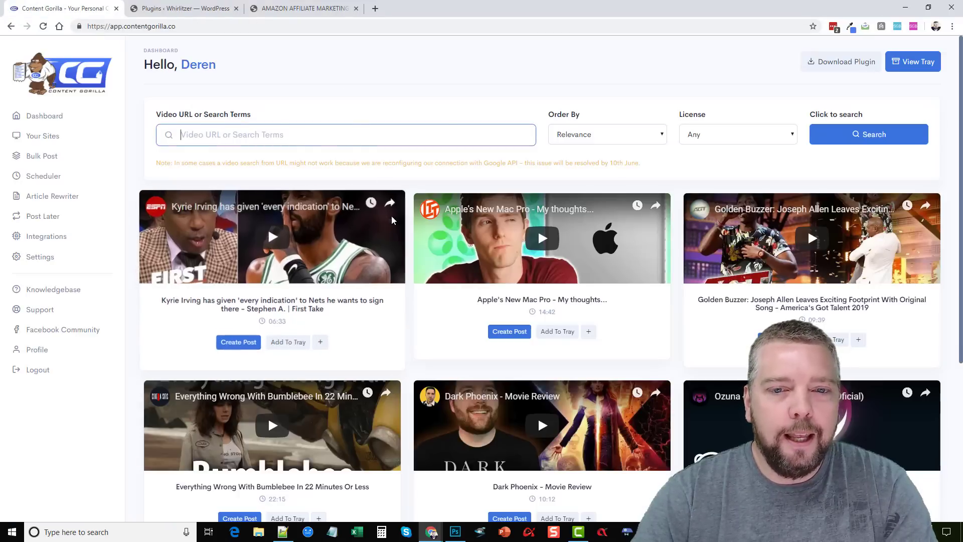
pyautogui.write('affiliate a marketing')
pyautogui.press('Return')
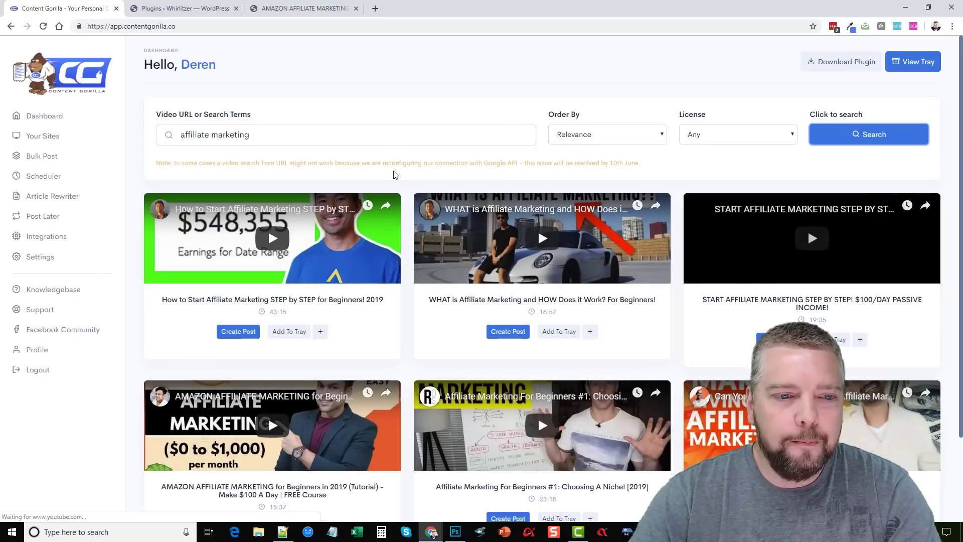
pyautogui.scroll(-2, 554, 286)
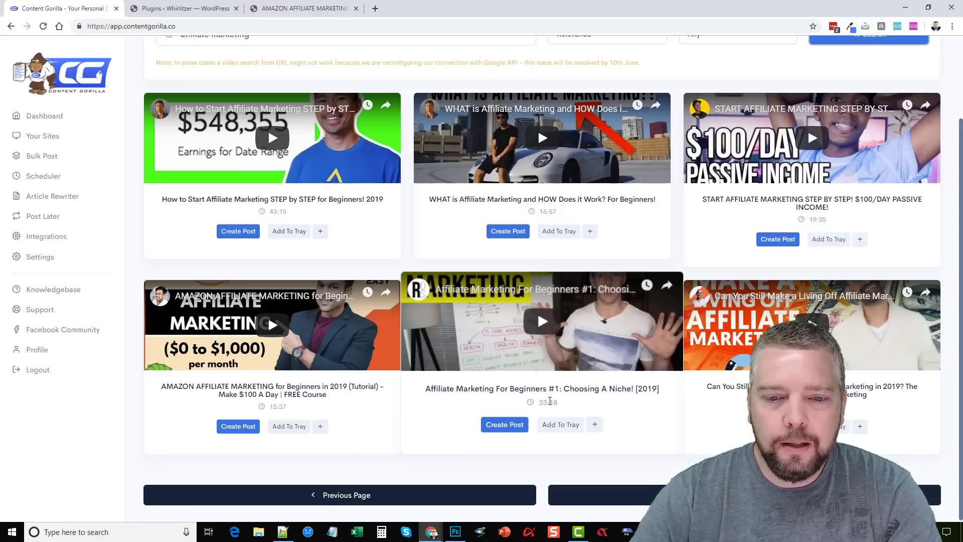
pyautogui.click(501, 425)
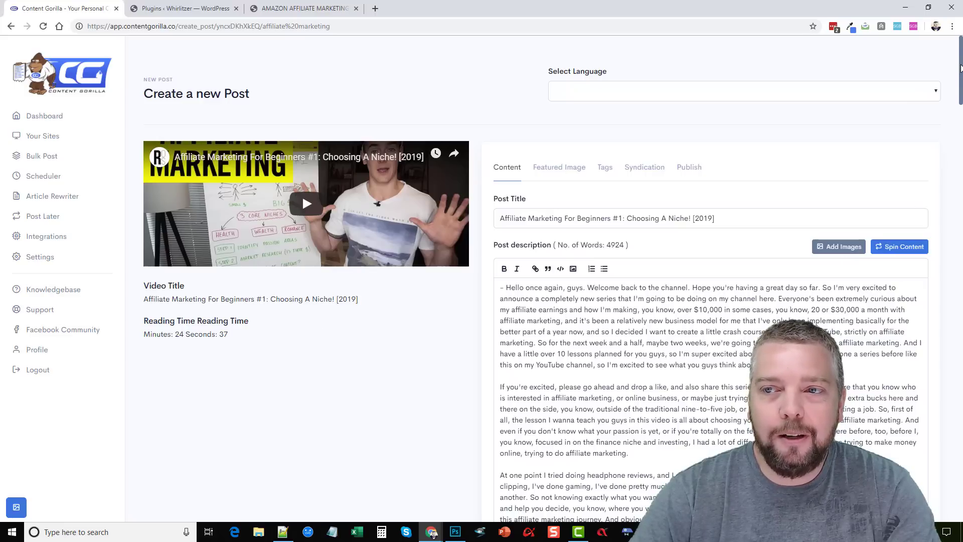
# Step: Scroll the new post draft and select the entire Post Title text
pyautogui.scroll(-2, 641, 117)
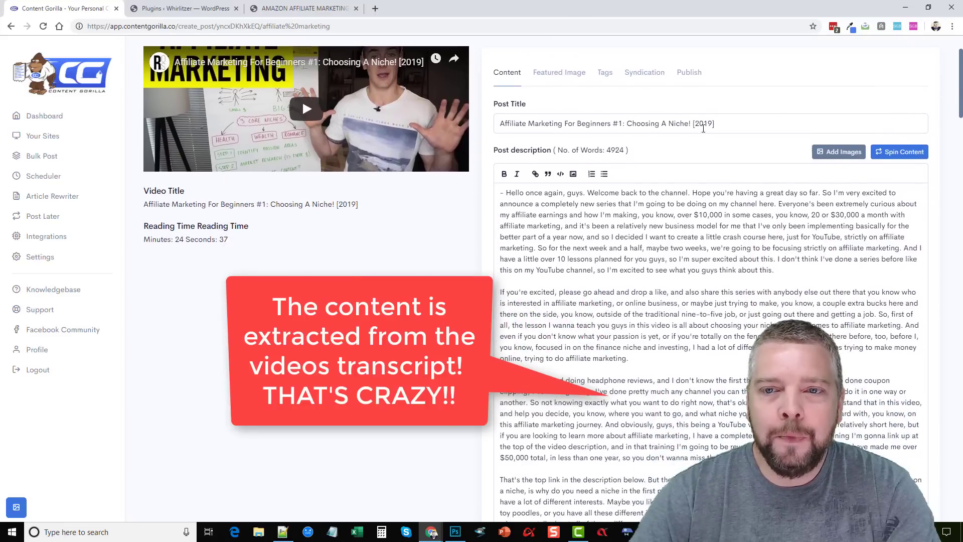
pyautogui.moveTo(708, 128); pyautogui.dragTo(497, 125)
# Step: Move 'Choosing A Niche' to the title's front with a colon and replace '#1: ! [2019]' with '2019'
pyautogui.click(563, 123)
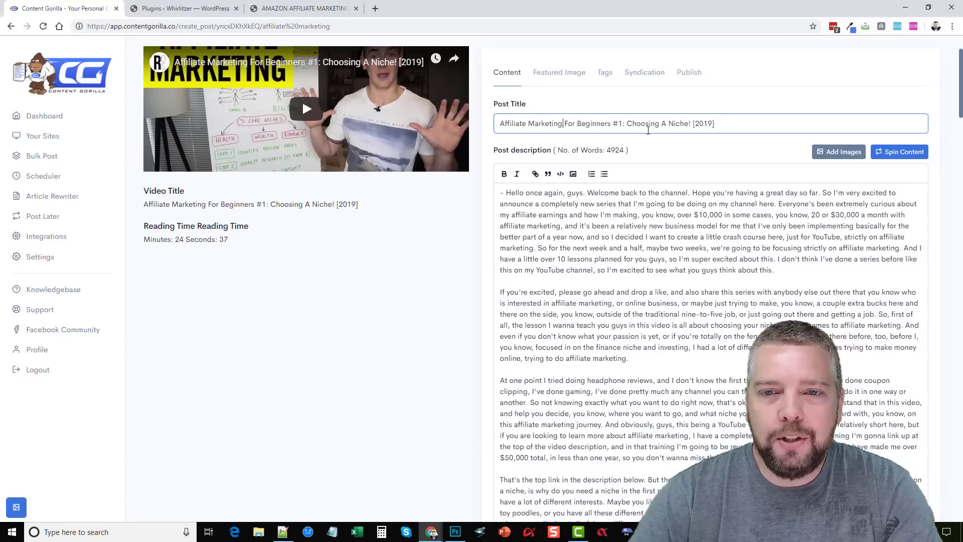
pyautogui.moveTo(627, 124); pyautogui.dragTo(687, 122)
pyautogui.rightClick(682, 125)
pyautogui.click(702, 159)
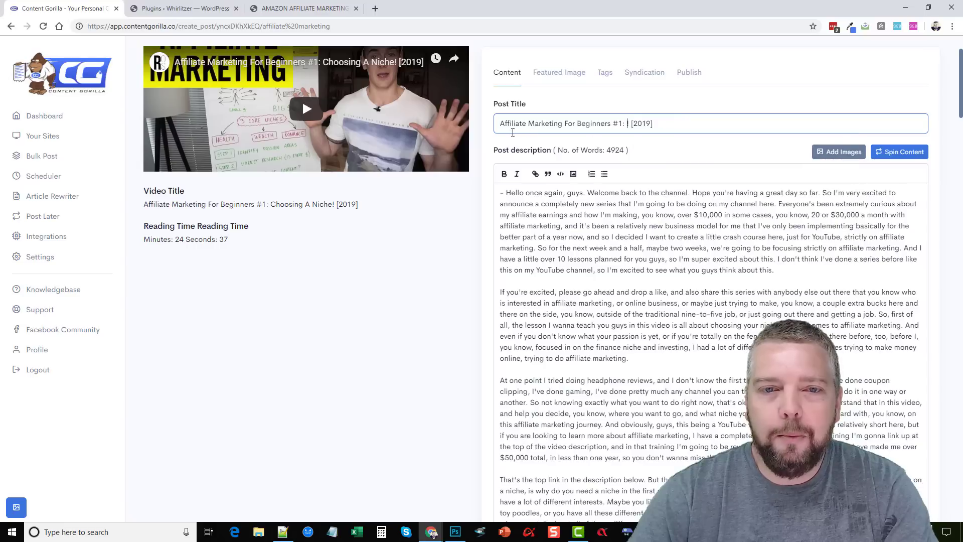
pyautogui.hotkey('ctrl', 'v')
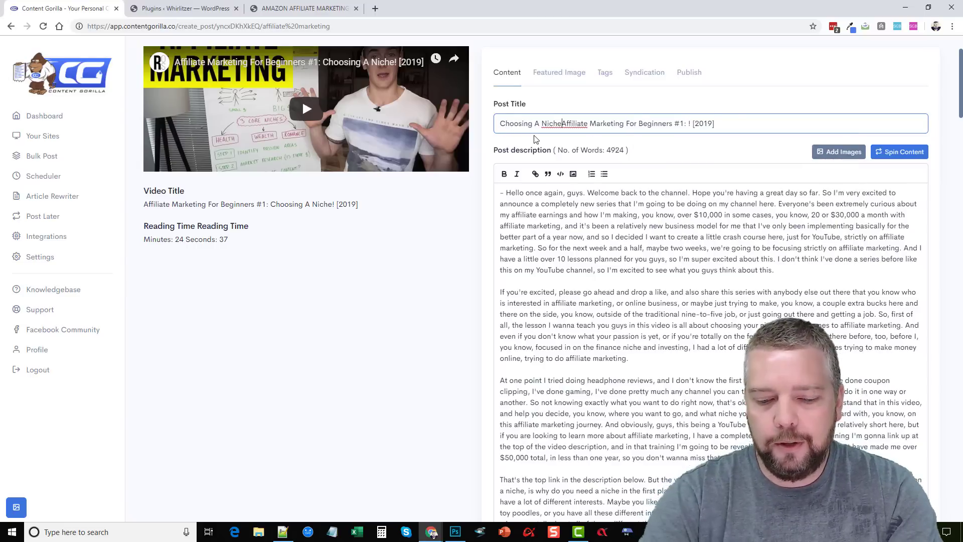
pyautogui.write(':')
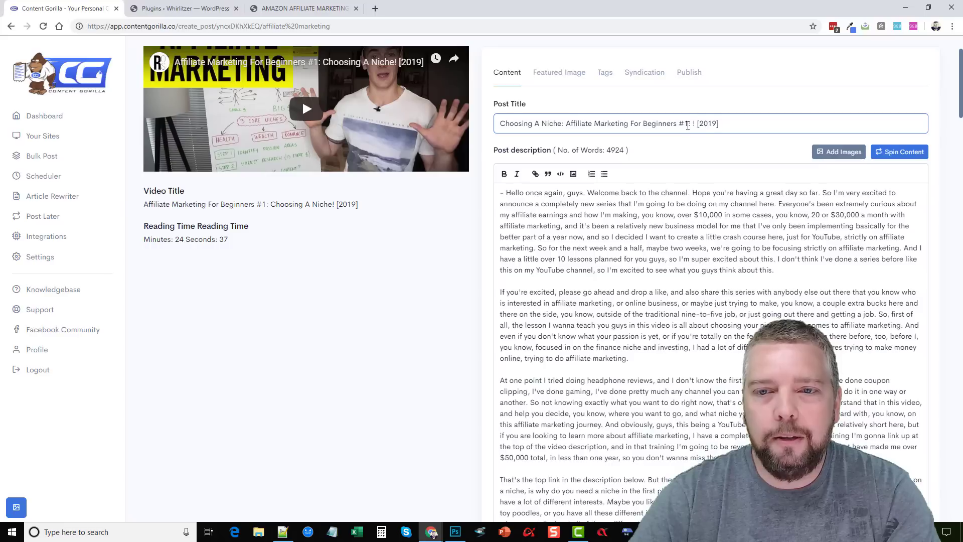
pyautogui.moveTo(680, 122); pyautogui.dragTo(719, 123)
pyautogui.press('BackSpace')
pyautogui.write('2019')
pyautogui.click(690, 160)
pyautogui.scroll(-1, 626, 150)
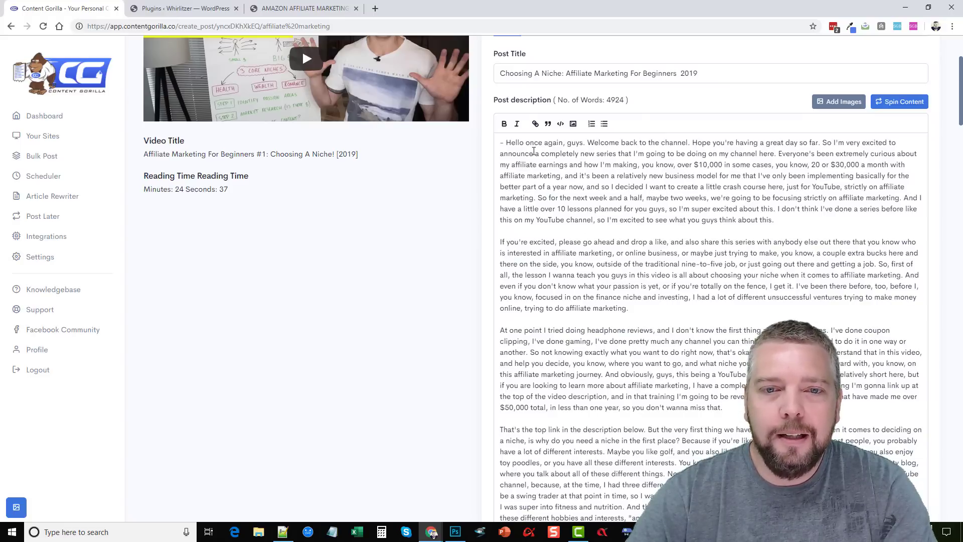
# Step: Delete the '- Hello once again, guys.' opening, then scroll through the transcript and back to the top
pyautogui.moveTo(589, 142); pyautogui.dragTo(496, 141)
pyautogui.press('BackSpace')
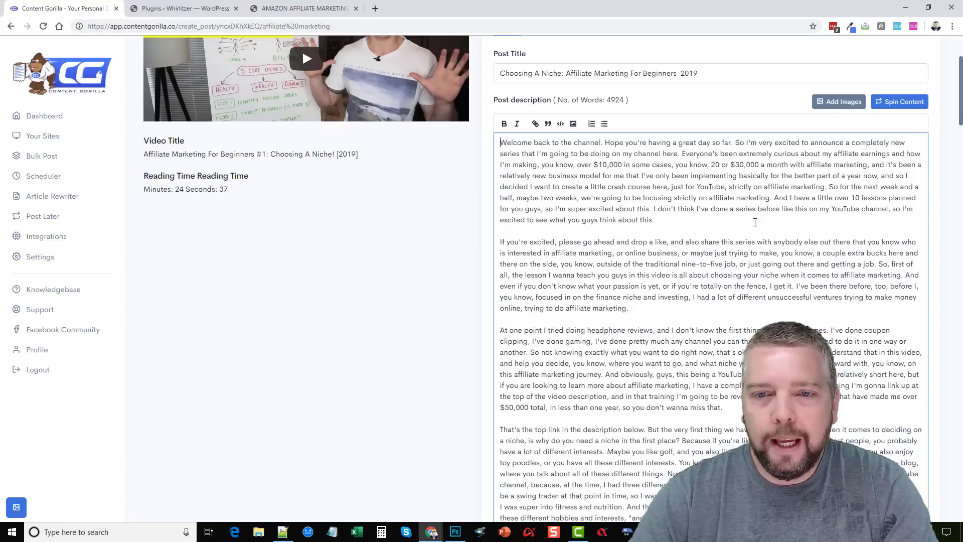
pyautogui.scroll(-20, 684, 244)
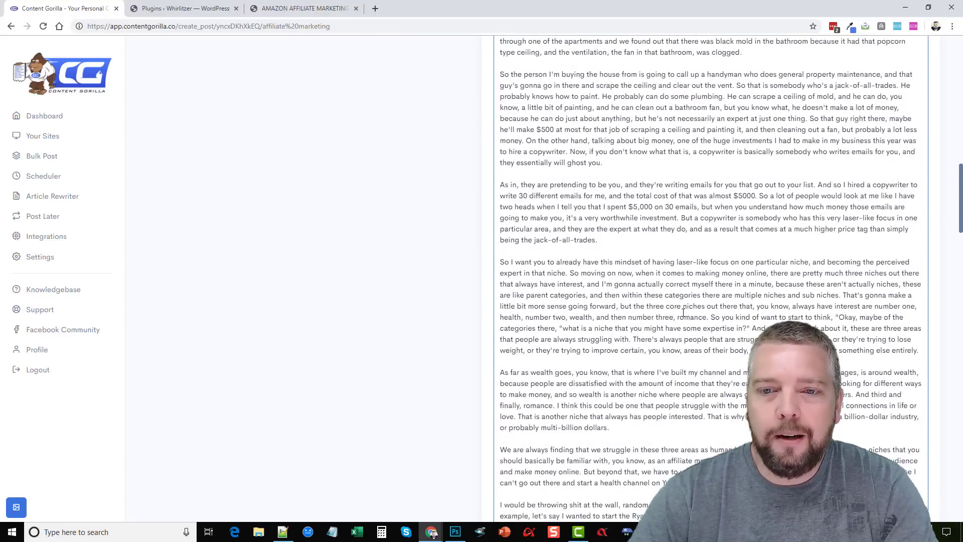
pyautogui.scroll(-15, 687, 313)
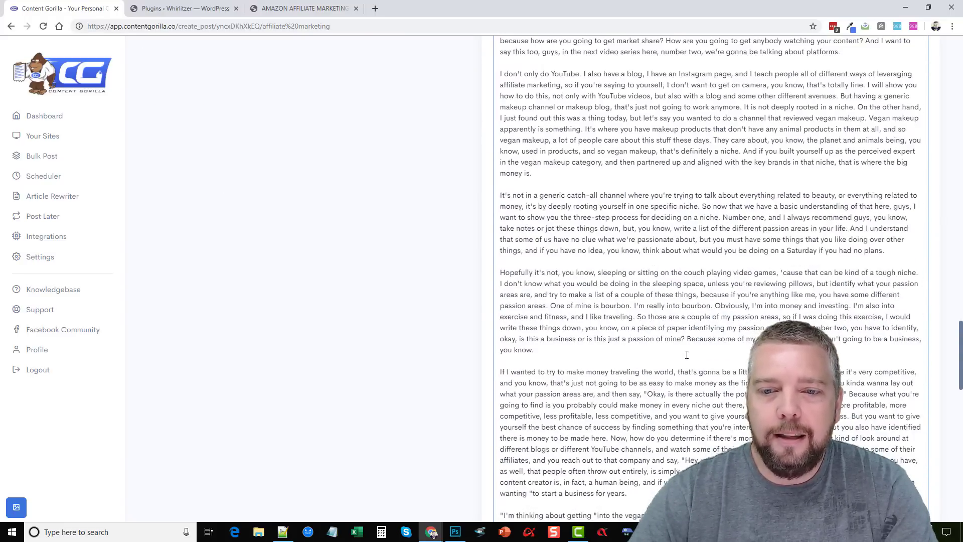
pyautogui.scroll(-15, 689, 350)
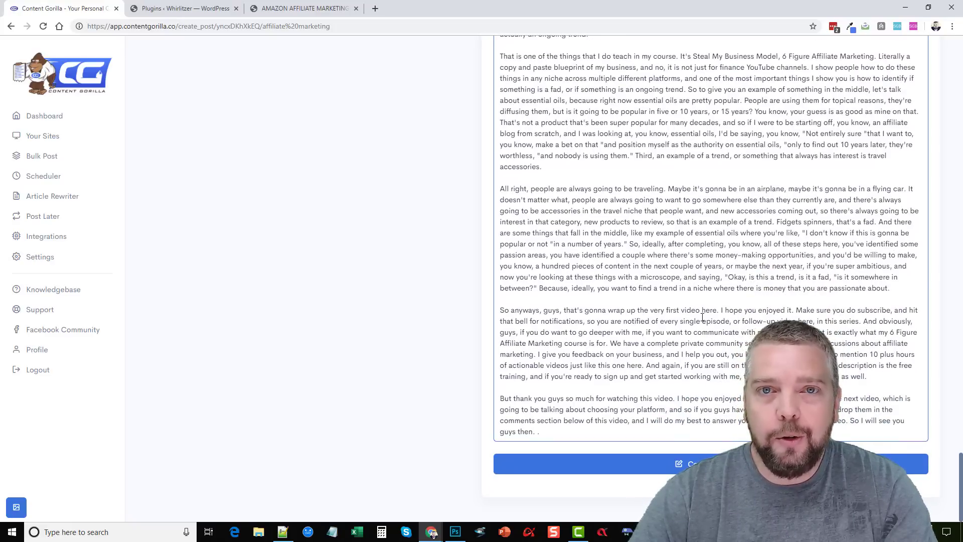
pyautogui.scroll(20, 702, 317)
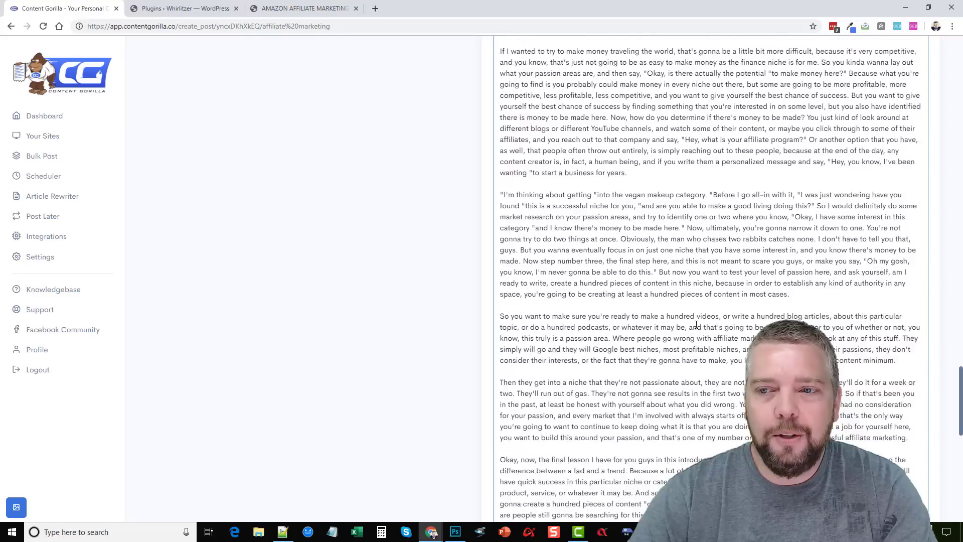
pyautogui.scroll(20, 699, 324)
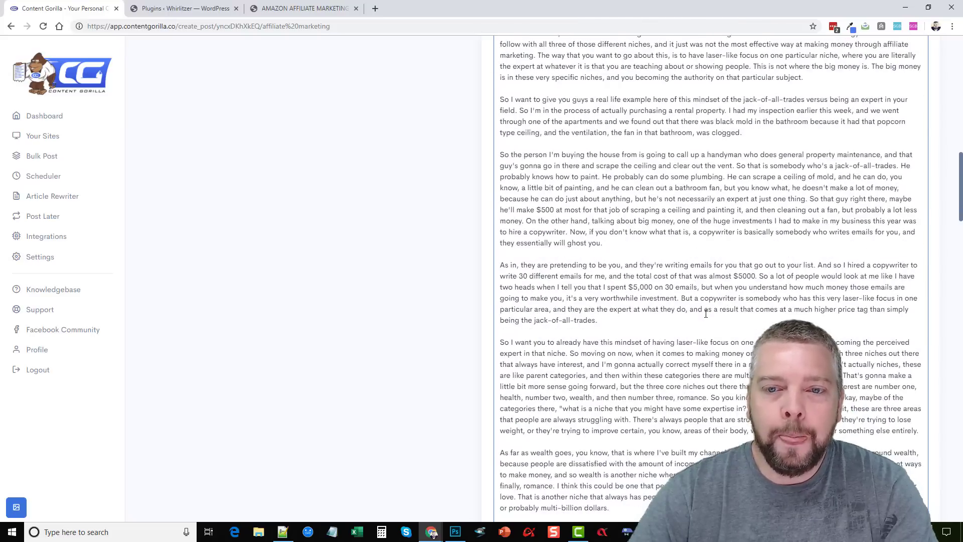
pyautogui.scroll(10, 706, 314)
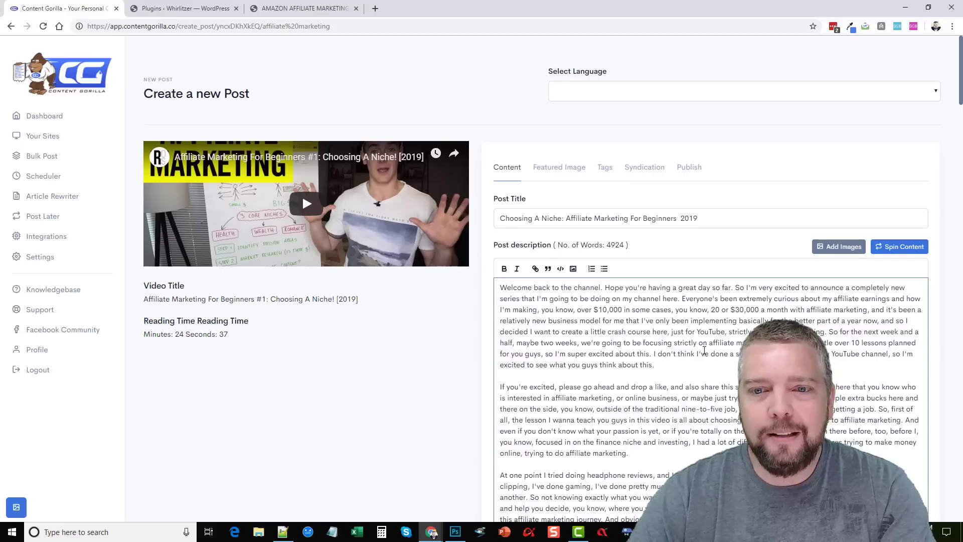
pyautogui.click(673, 364)
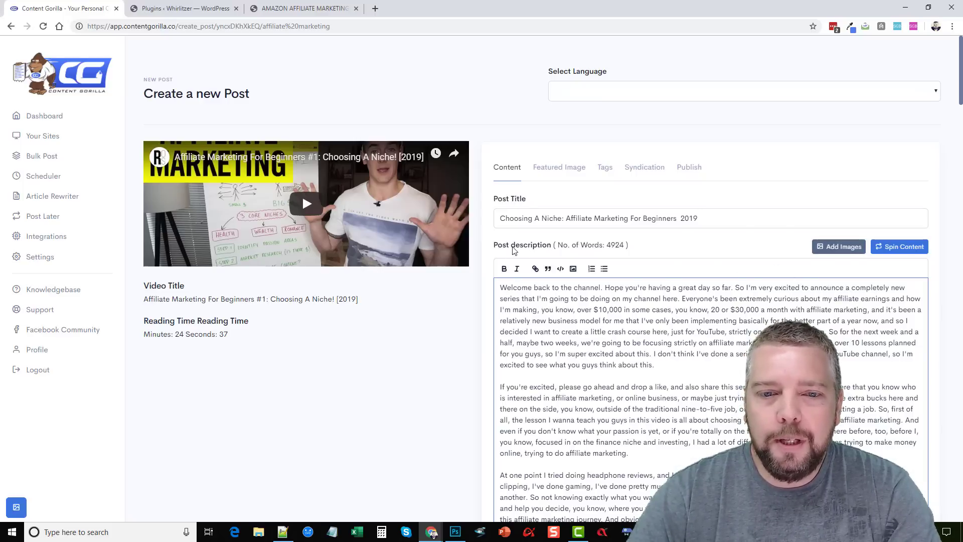
# Step: Replace the affiliate marketing image search with 'internet' and run the search
pyautogui.click(837, 247)
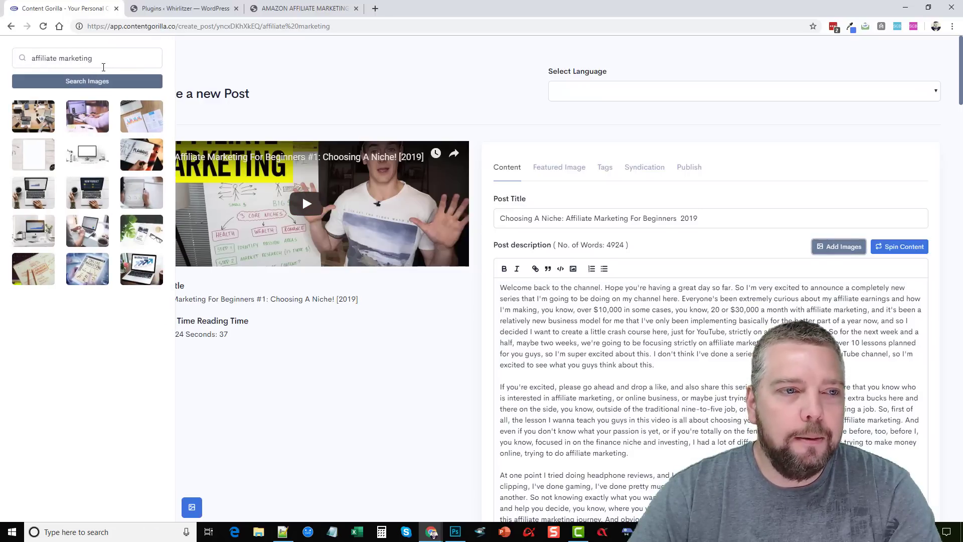
pyautogui.moveTo(101, 58); pyautogui.dragTo(15, 57)
pyautogui.press('BackSpace')
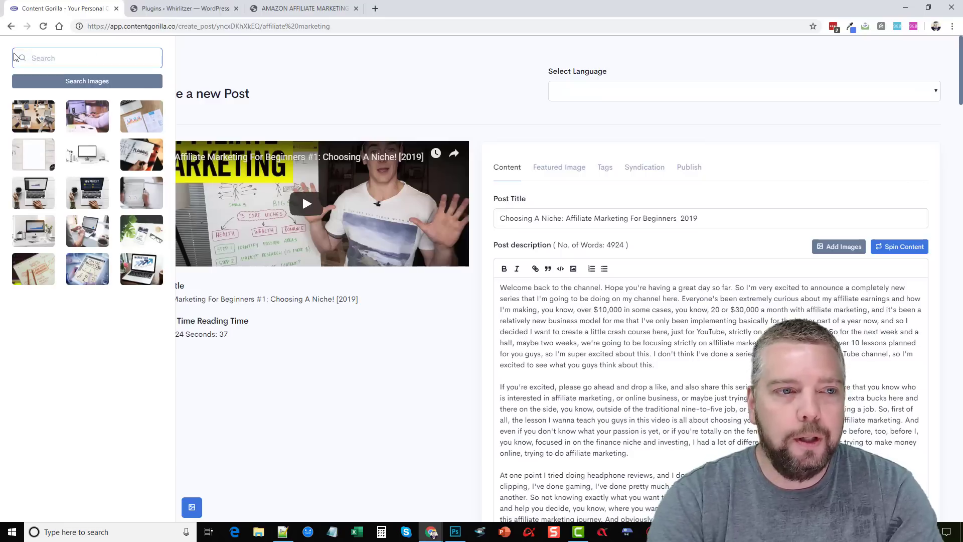
pyautogui.write('com')
pyautogui.press('BackSpace')
pyautogui.press('BackSpace')
pyautogui.write('internet')
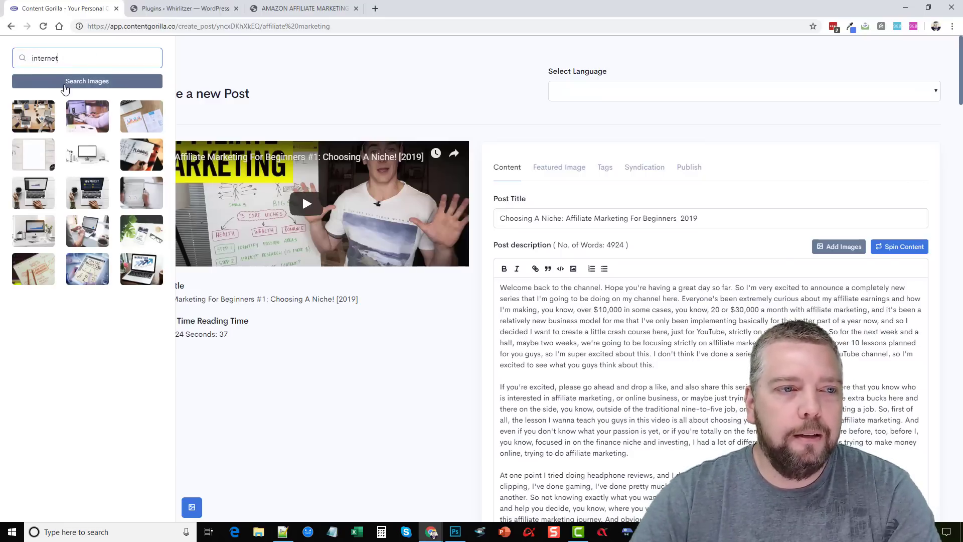
pyautogui.click(30, 81)
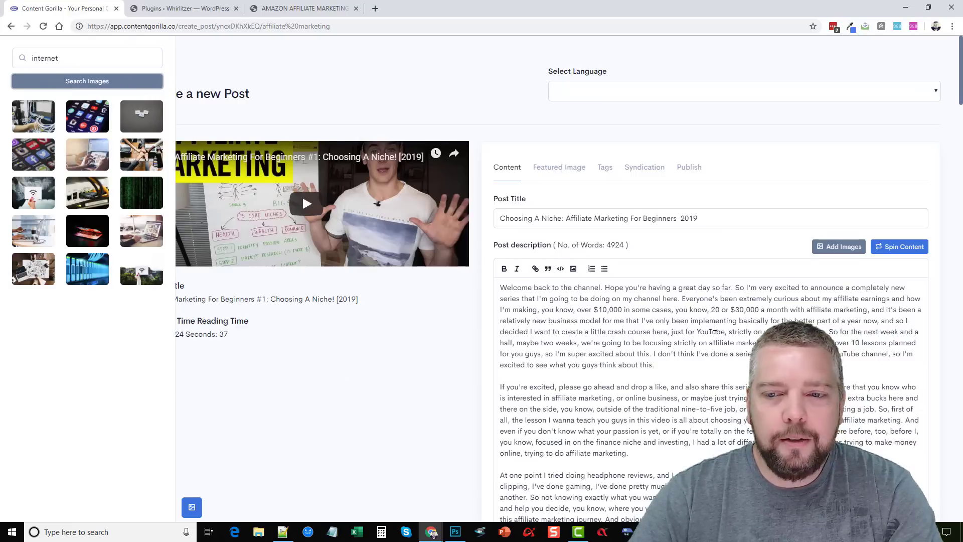
pyautogui.scroll(-1, 570, 285)
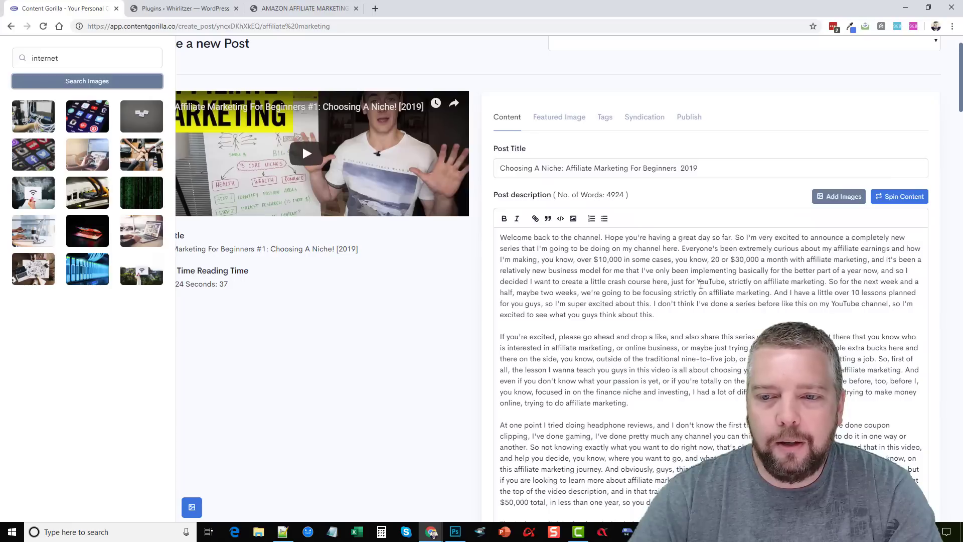
# Step: Split the paragraph before 'So for the next week' and insert a laptop photo after the first paragraph
pyautogui.click(829, 281)
pyautogui.press('Return')
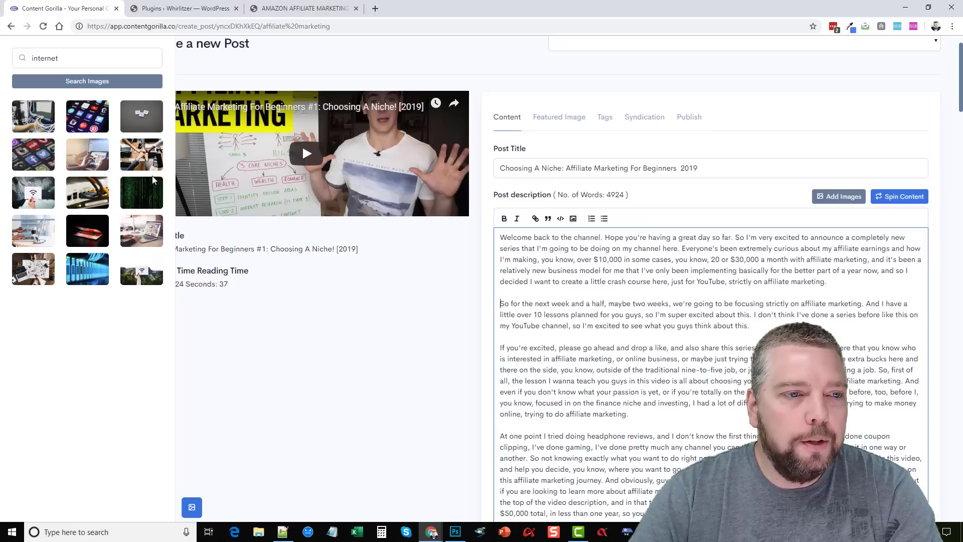
pyautogui.moveTo(86, 155); pyautogui.dragTo(507, 298)
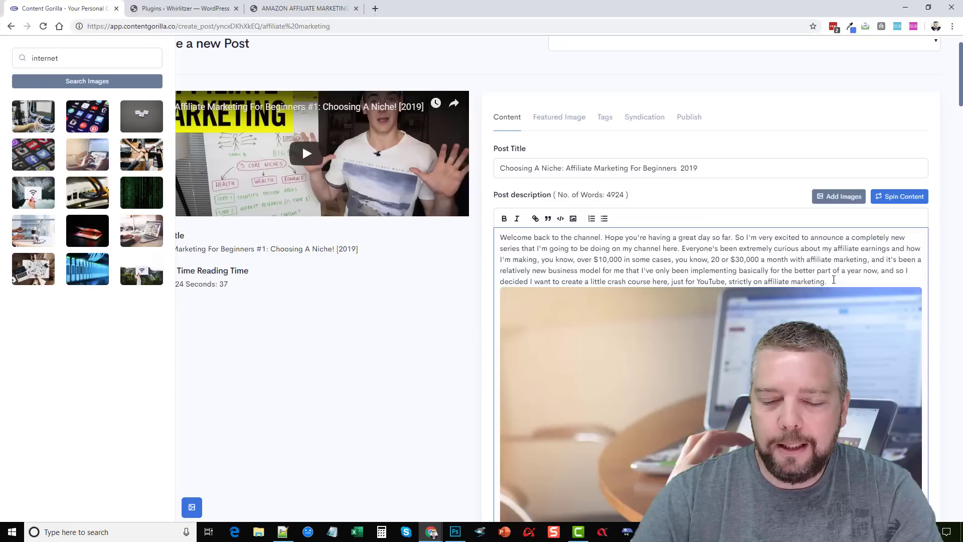
pyautogui.click(826, 282)
pyautogui.press('Return')
pyautogui.scroll(-6, 651, 320)
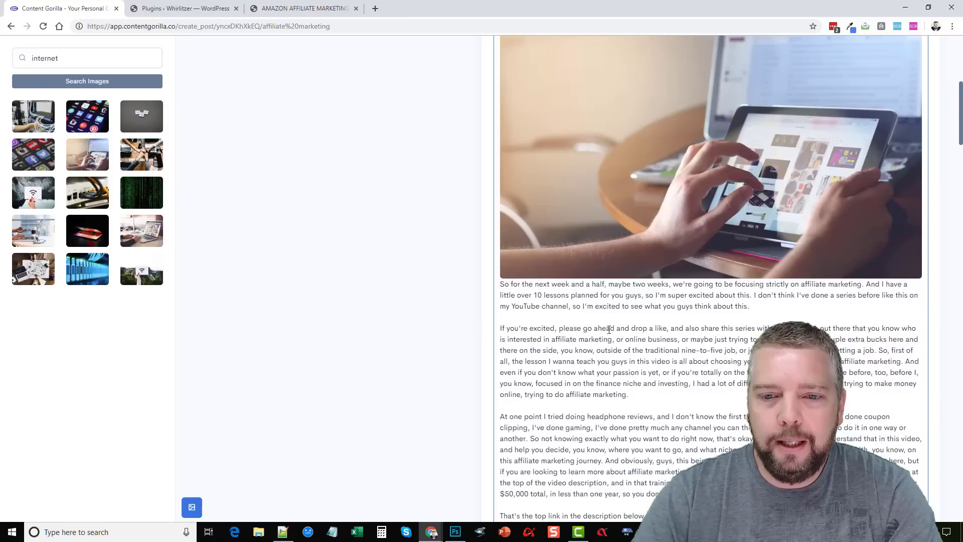
# Step: Add blank lines after 'miss that.' and drop the laptop photo onto the blank line
pyautogui.click(500, 284)
pyautogui.press('Return')
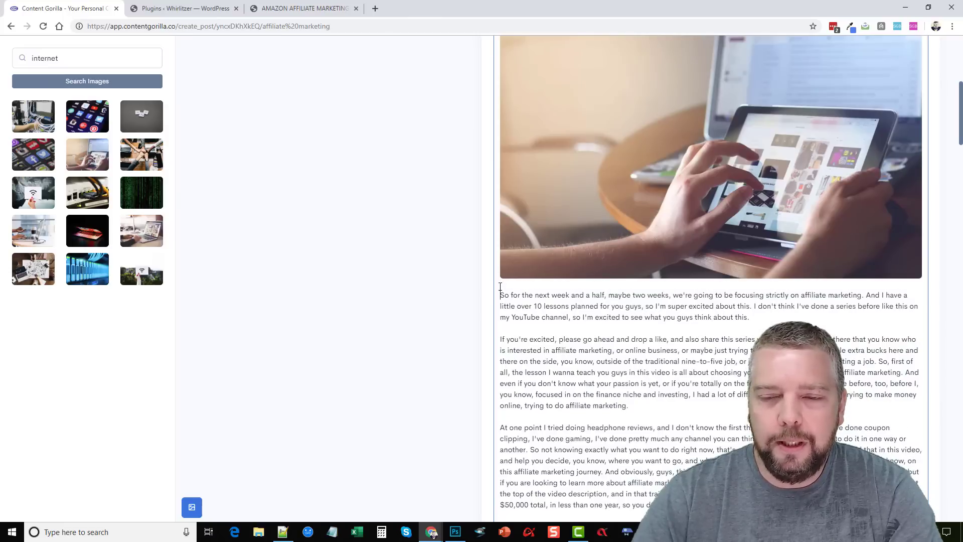
pyautogui.scroll(-6, 592, 361)
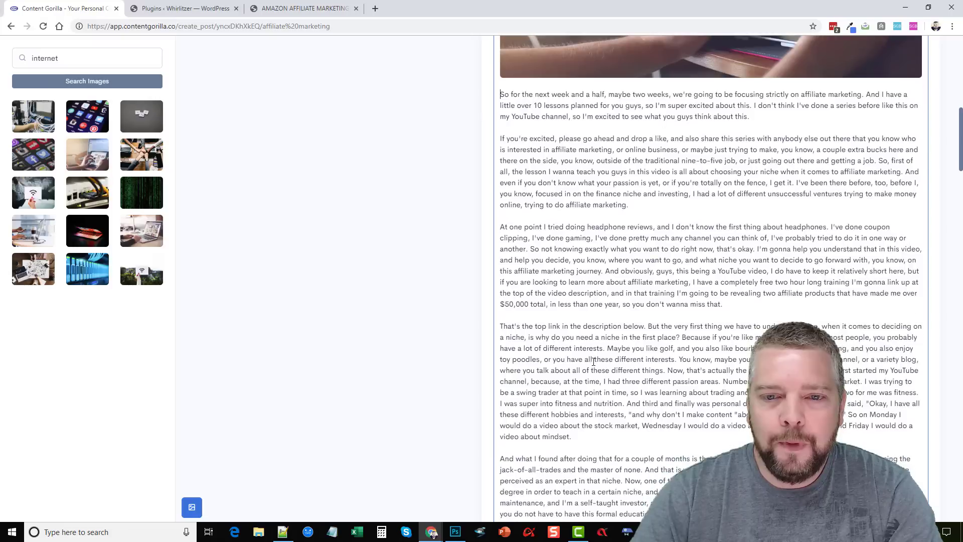
pyautogui.press('Return')
pyautogui.press('Return')
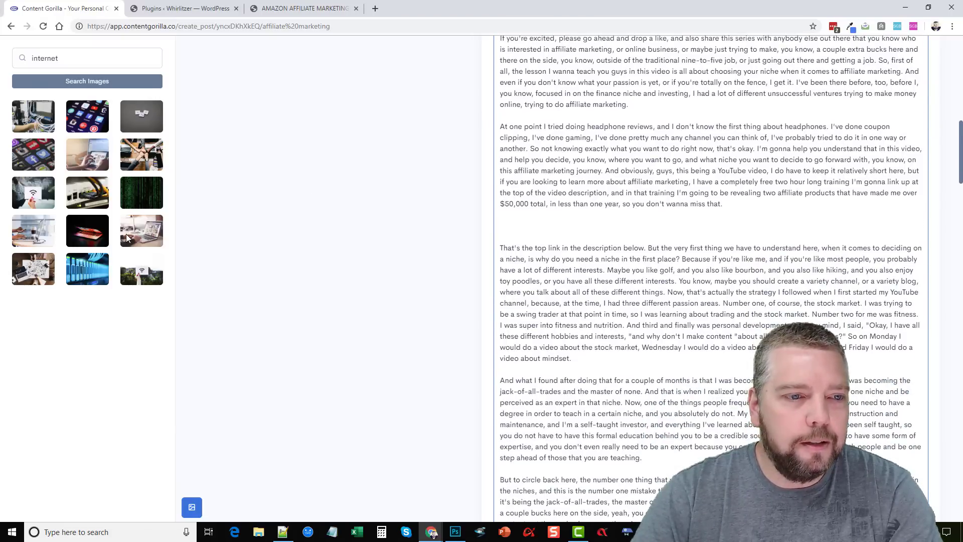
pyautogui.moveTo(150, 229); pyautogui.dragTo(524, 231)
pyautogui.scroll(-9, 639, 353)
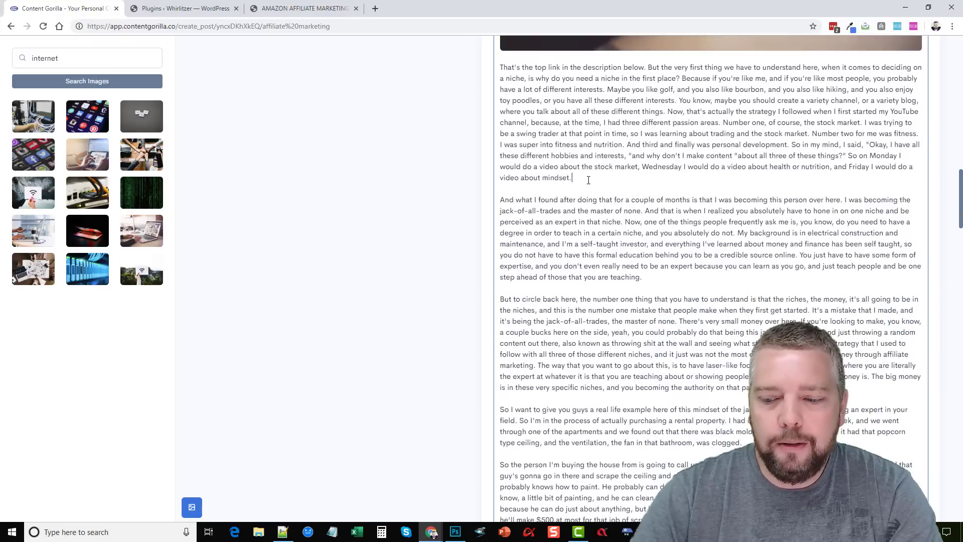
pyautogui.click(583, 180)
pyautogui.press('Return')
pyautogui.press('Return')
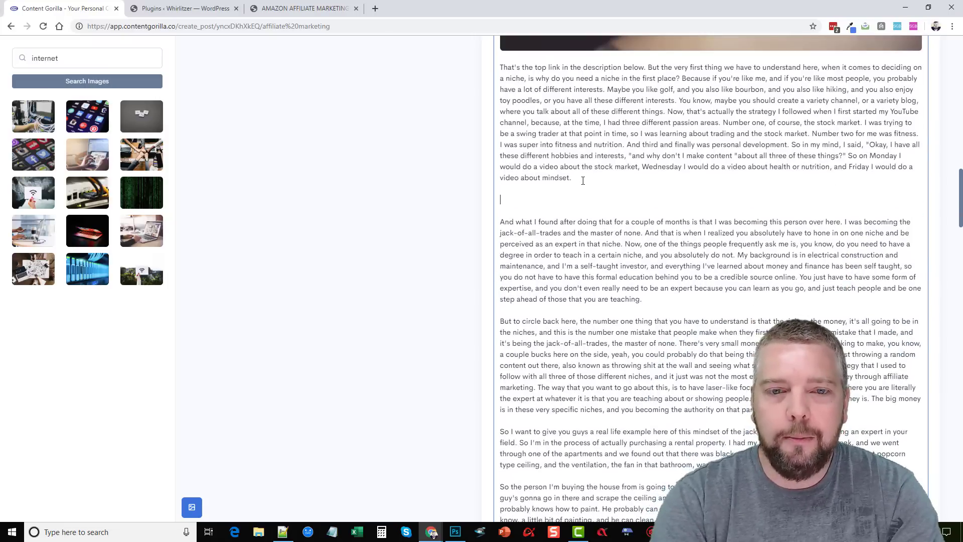
pyautogui.write('Check ')
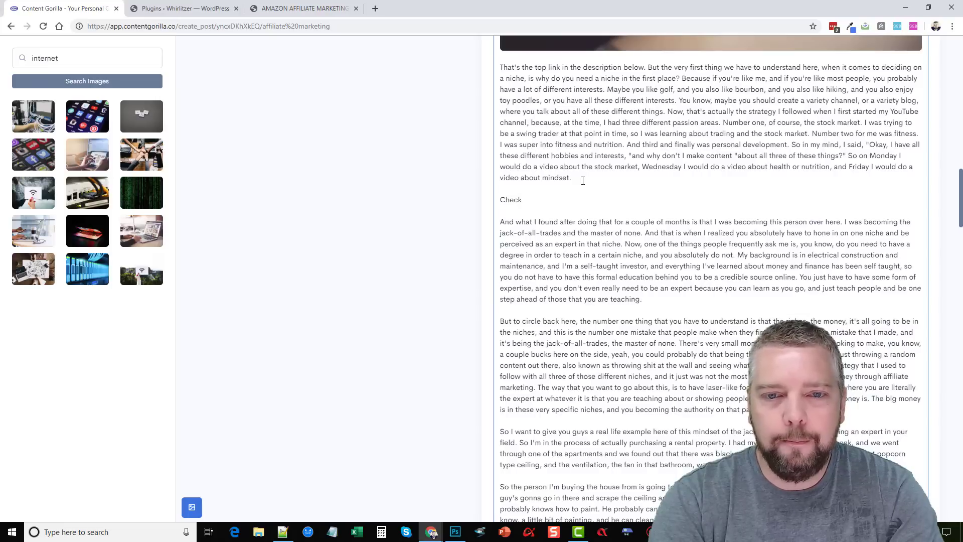
pyautogui.write('out more details:  https:www.affiliatetuber.com')
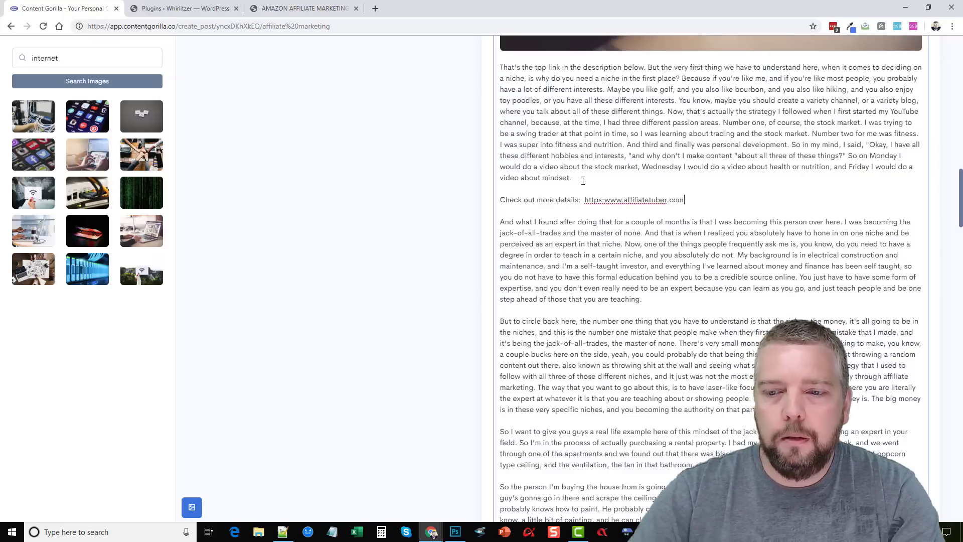
pyautogui.scroll(15, 583, 200)
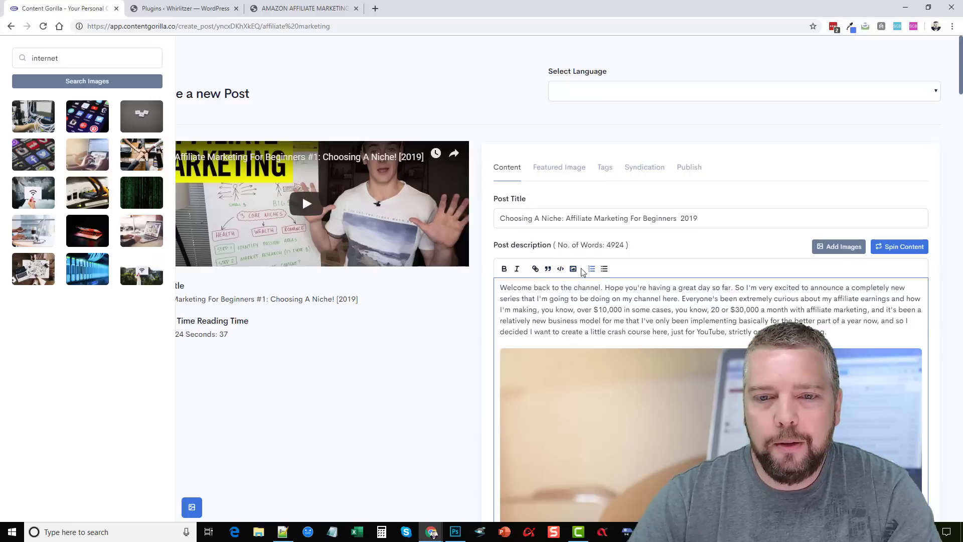
pyautogui.scroll(-3, 730, 218)
pyautogui.scroll(-3, 730, 217)
pyautogui.scroll(3, 730, 217)
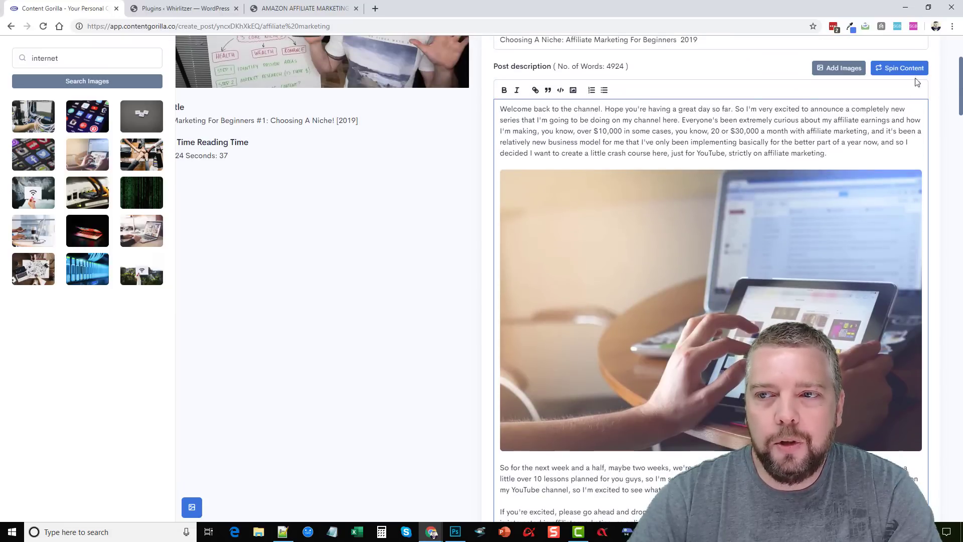
# Step: Turn the affiliatetuber URL into a saved link, then select the 'Check out more details:' label
pyautogui.moveTo(959, 74); pyautogui.dragTo(959, 199)
pyautogui.moveTo(685, 91); pyautogui.dragTo(591, 93)
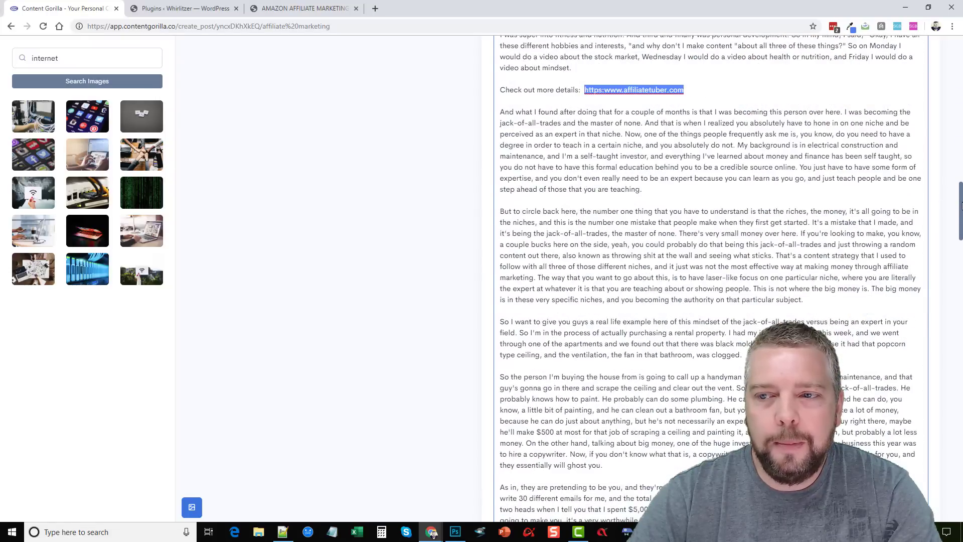
pyautogui.moveTo(958, 202); pyautogui.dragTo(958, 60)
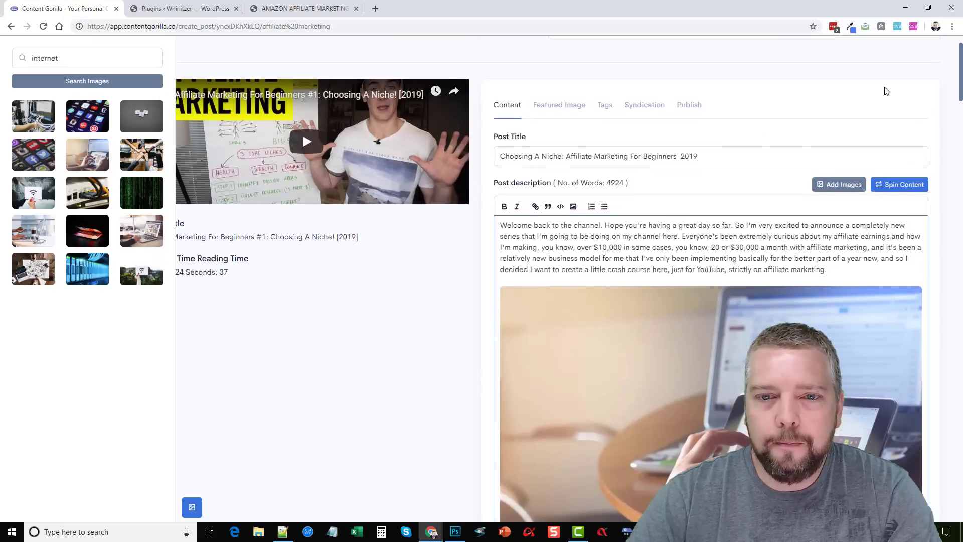
pyautogui.click(535, 206)
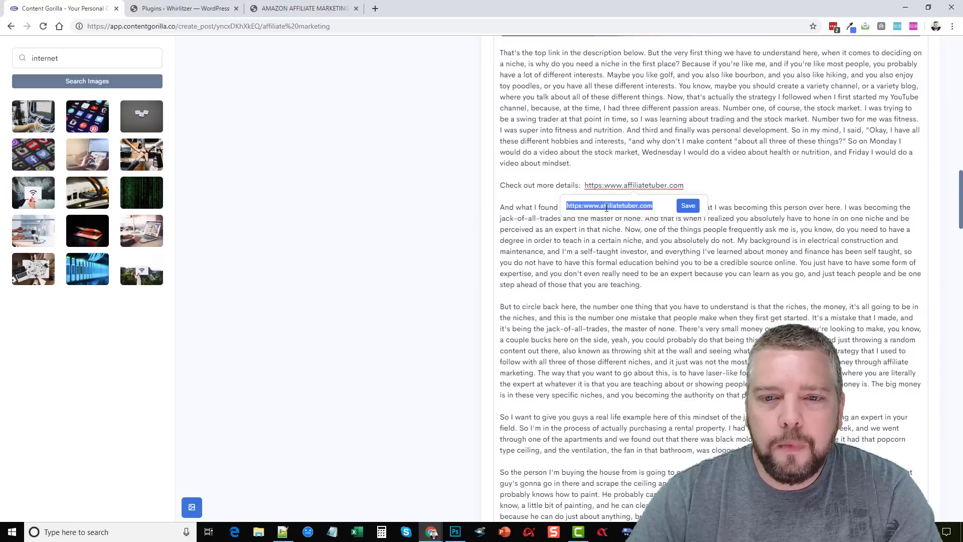
pyautogui.click(652, 205)
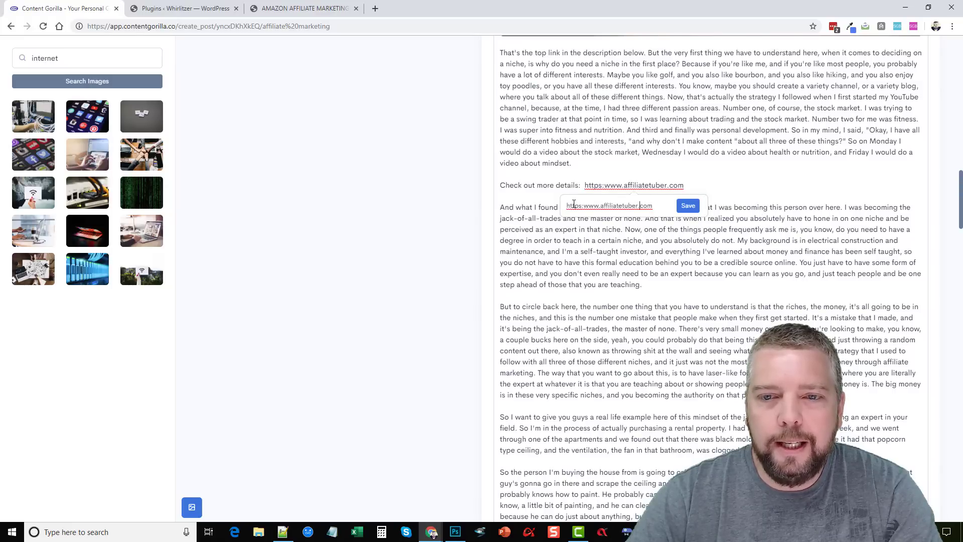
pyautogui.click(686, 206)
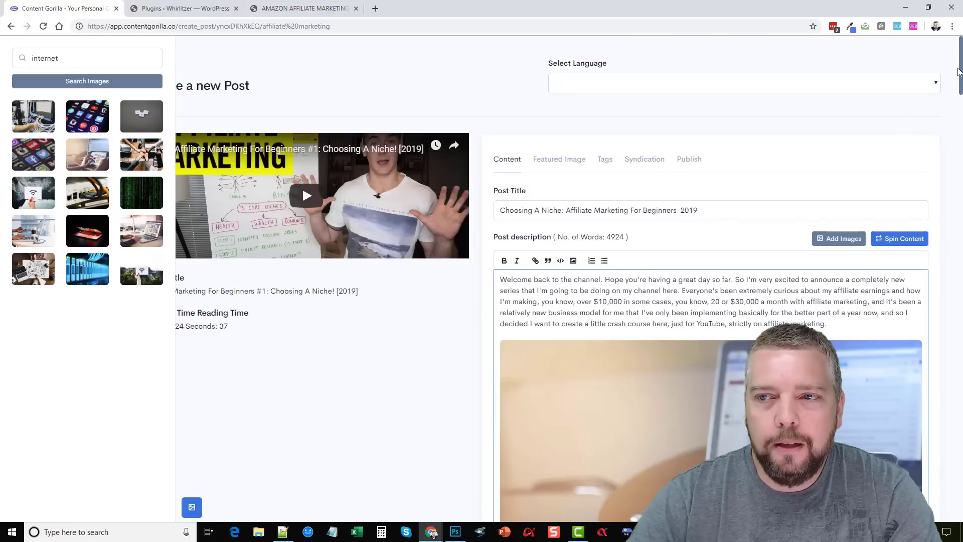
pyautogui.moveTo(957, 73); pyautogui.dragTo(943, 208)
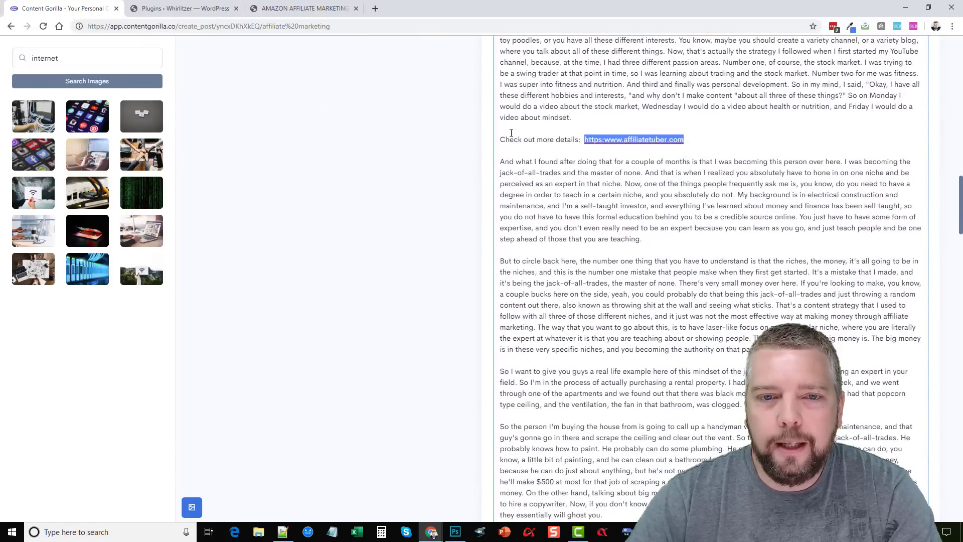
pyautogui.moveTo(500, 139); pyautogui.dragTo(578, 139)
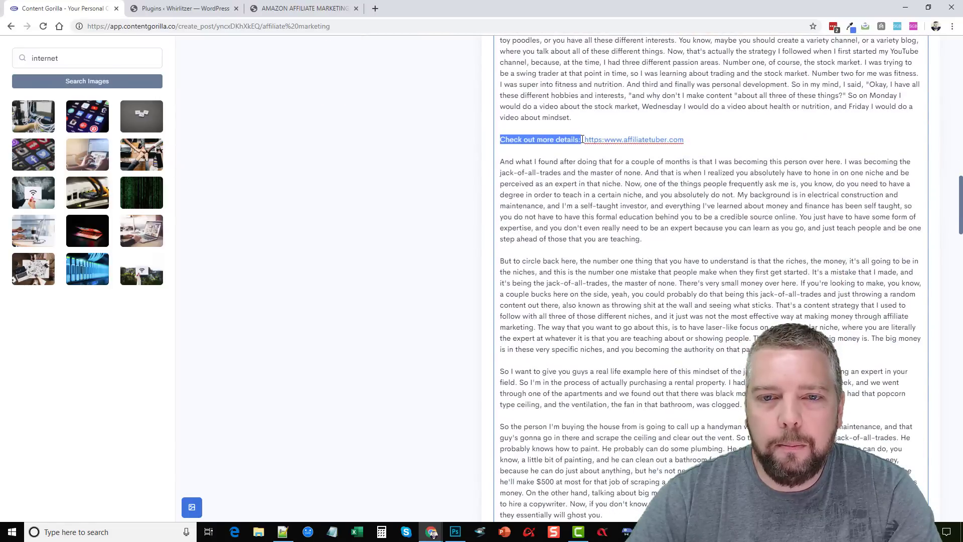
pyautogui.moveTo(961, 222); pyautogui.dragTo(948, 199)
# Step: Bold the 'Check out more details:' label and insert the laptop photo after the paragraph ending 'entirely.'
pyautogui.click(504, 200)
pyautogui.scroll(-2, 657, 204)
pyautogui.click(657, 204)
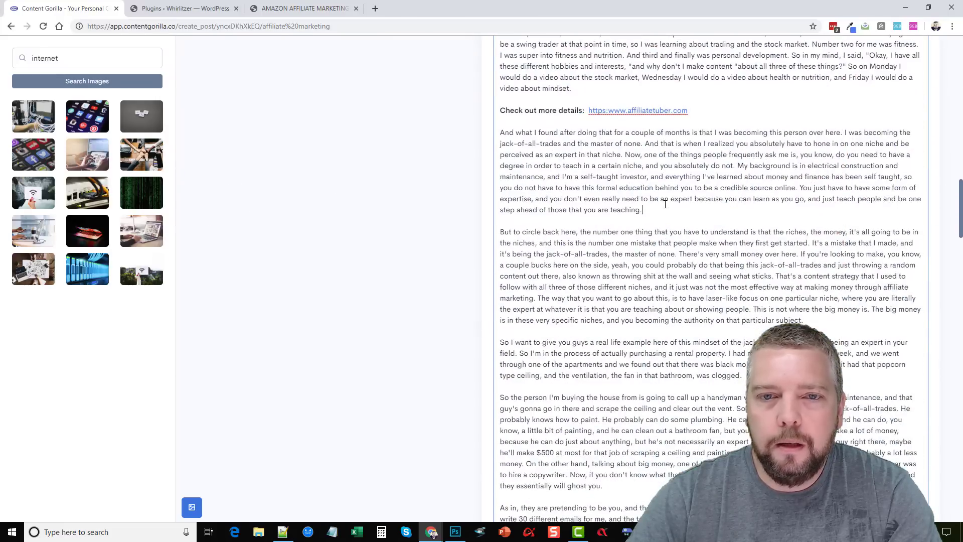
pyautogui.scroll(-9, 615, 292)
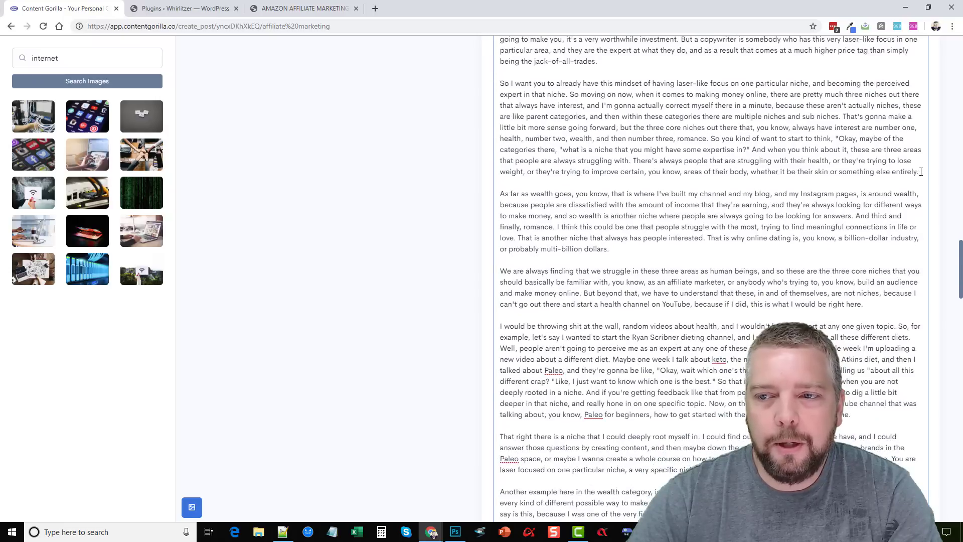
pyautogui.click(916, 172)
pyautogui.press('Return')
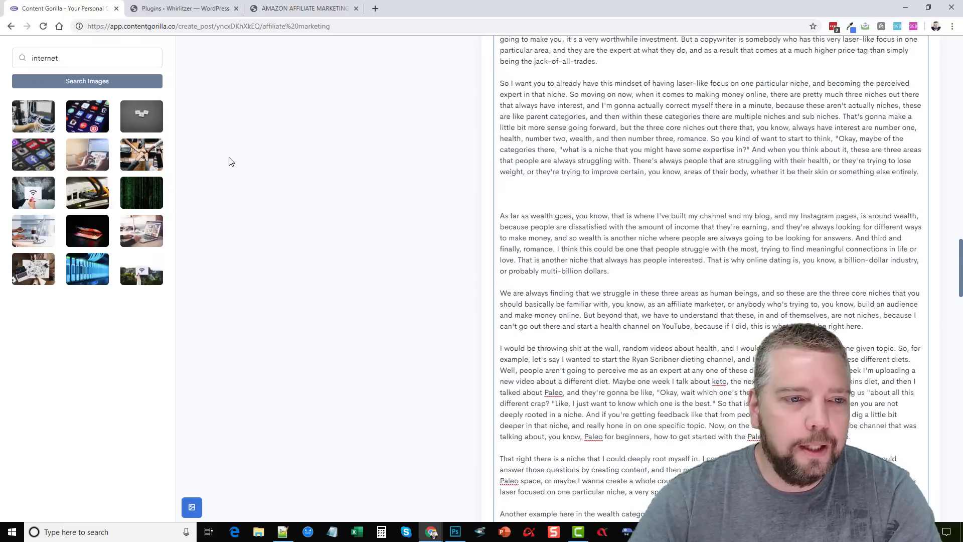
pyautogui.moveTo(35, 231); pyautogui.dragTo(574, 202)
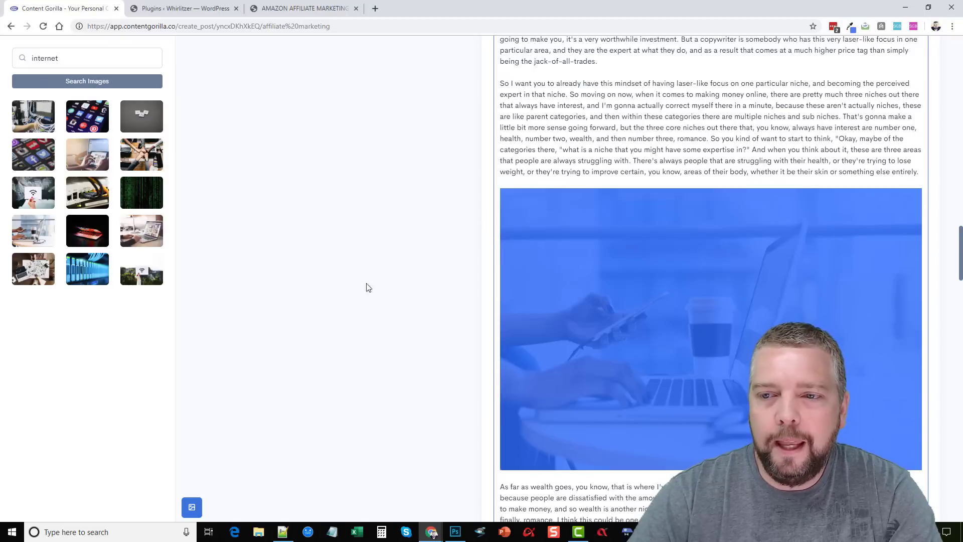
pyautogui.click(537, 86)
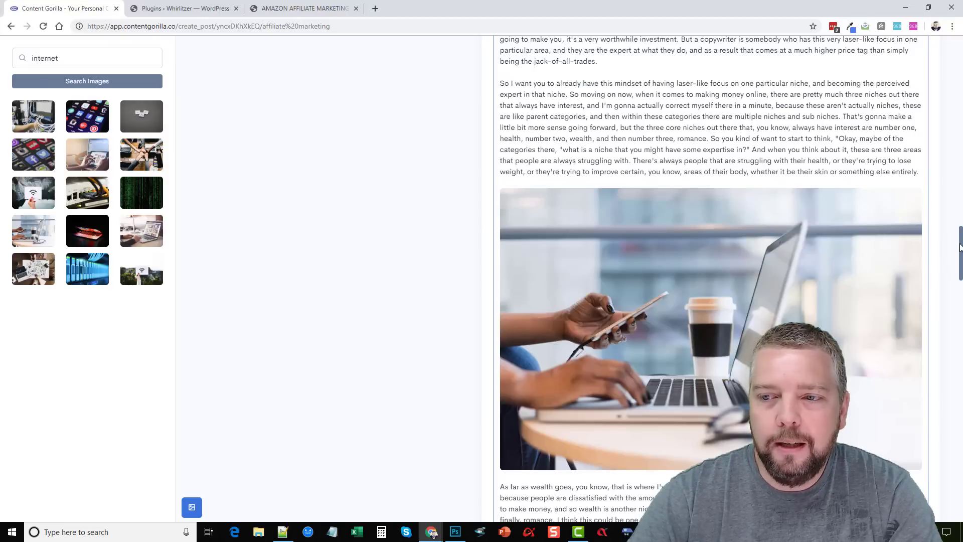
# Step: Insert the desk photo in a new paragraph after 'now that is a niche.'
pyautogui.moveTo(960, 249); pyautogui.dragTo(949, 302)
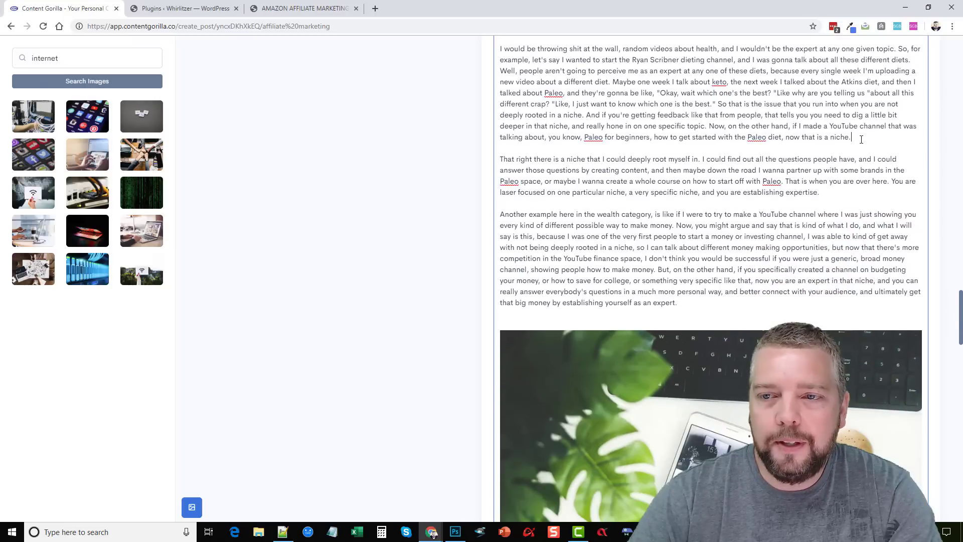
pyautogui.press('Return')
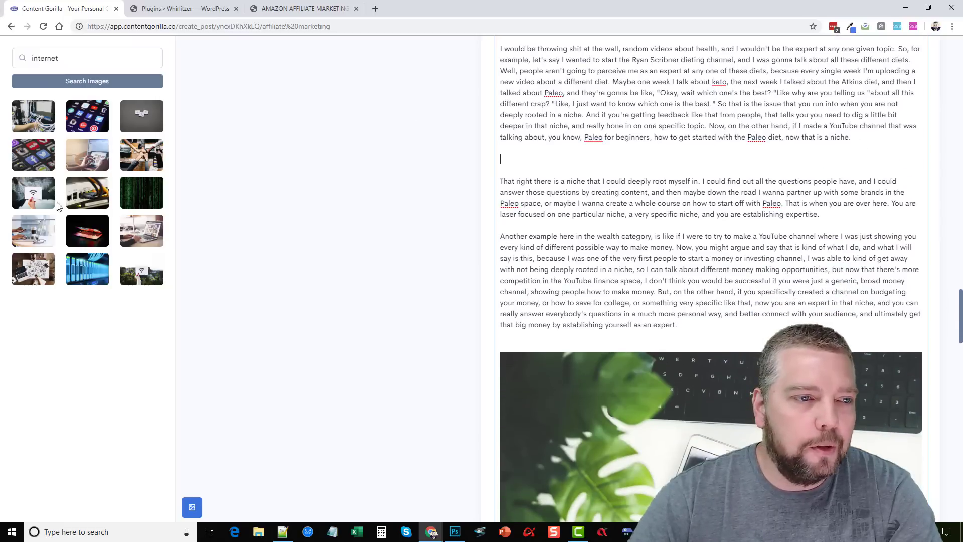
pyautogui.moveTo(35, 271); pyautogui.dragTo(506, 167)
pyautogui.click(741, 134)
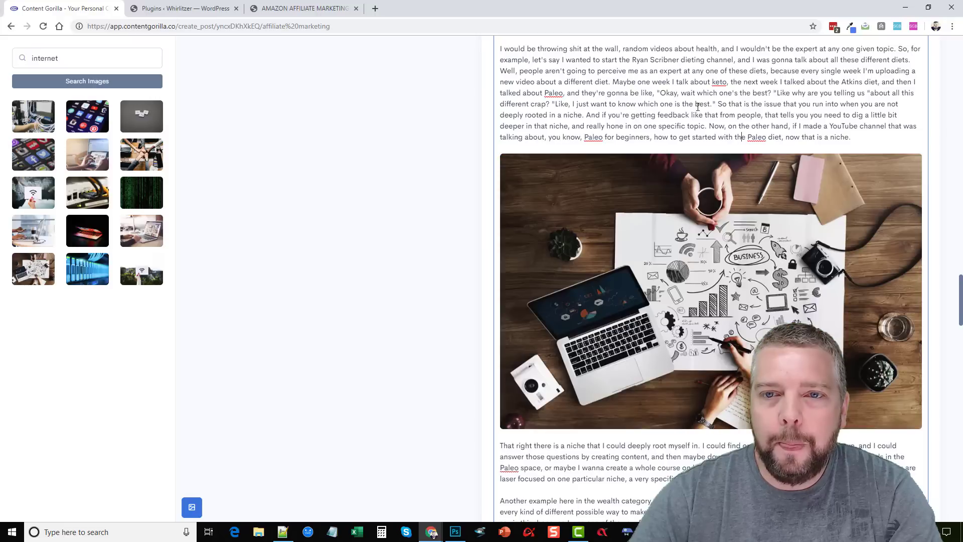
# Step: Split the paragraph before 'Maybe one week' and insert the social-media photo after 'years.'
pyautogui.click(613, 83)
pyautogui.press('Return')
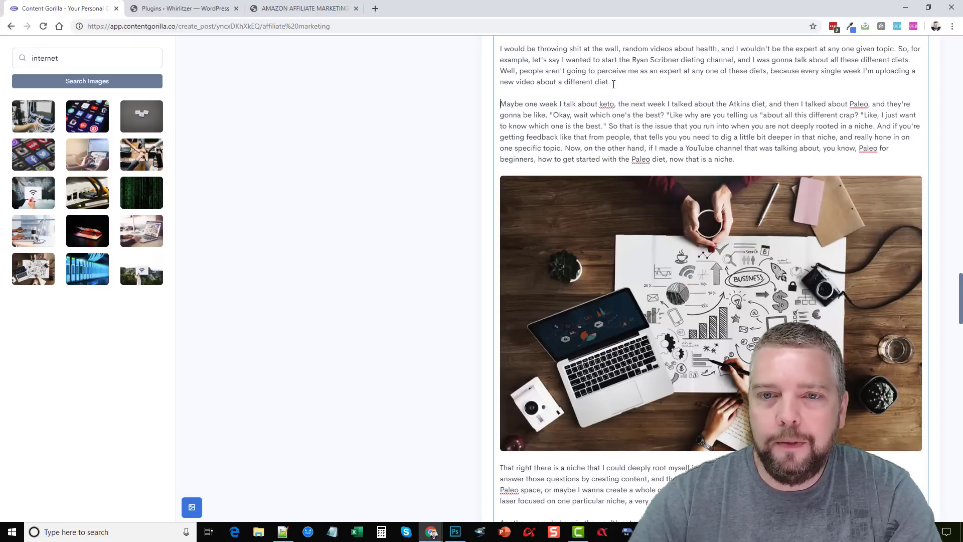
pyautogui.moveTo(960, 290); pyautogui.dragTo(942, 402)
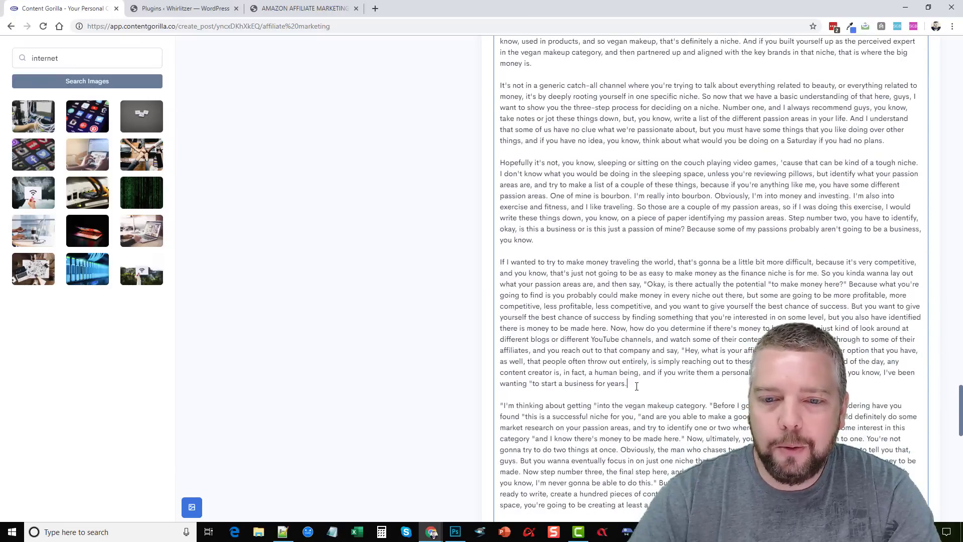
pyautogui.press('Return')
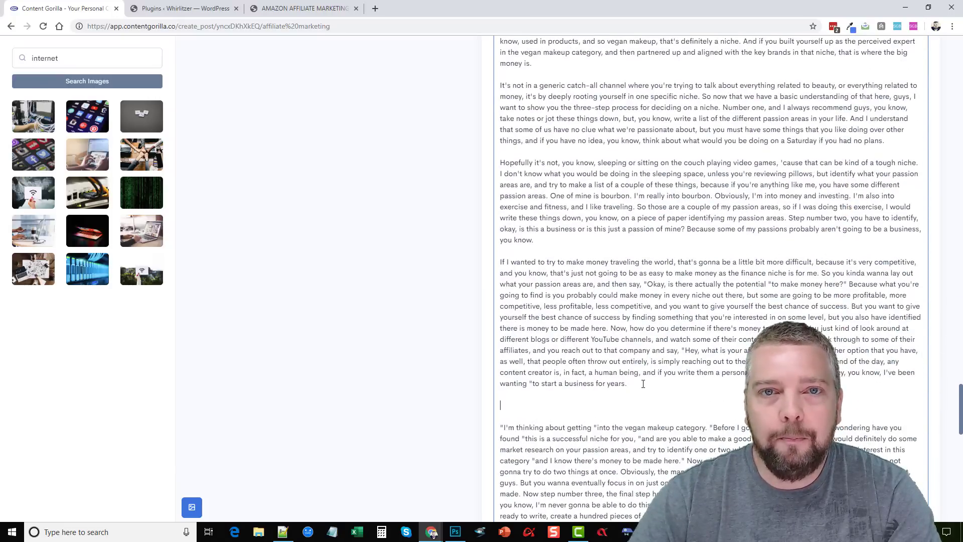
pyautogui.scroll(-3, 612, 362)
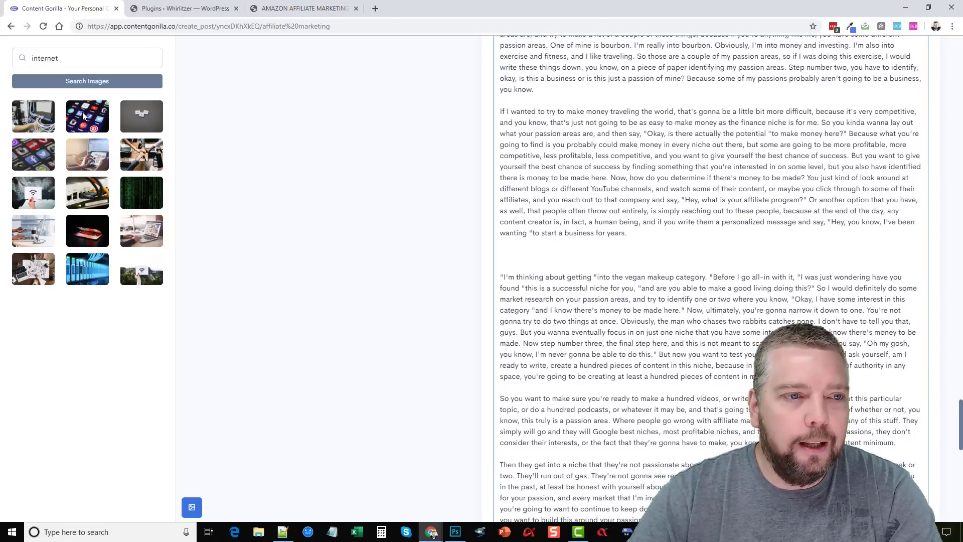
pyautogui.moveTo(82, 112); pyautogui.dragTo(525, 253)
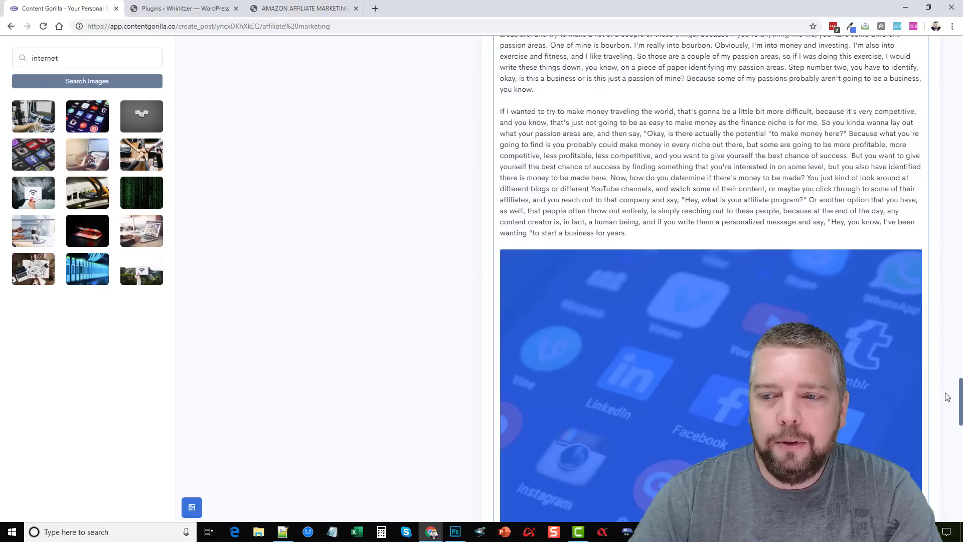
# Step: Insert the green matrix-code image after the fads-versus-trends paragraph ending 'some point.'
pyautogui.scroll(-10, 958, 390)
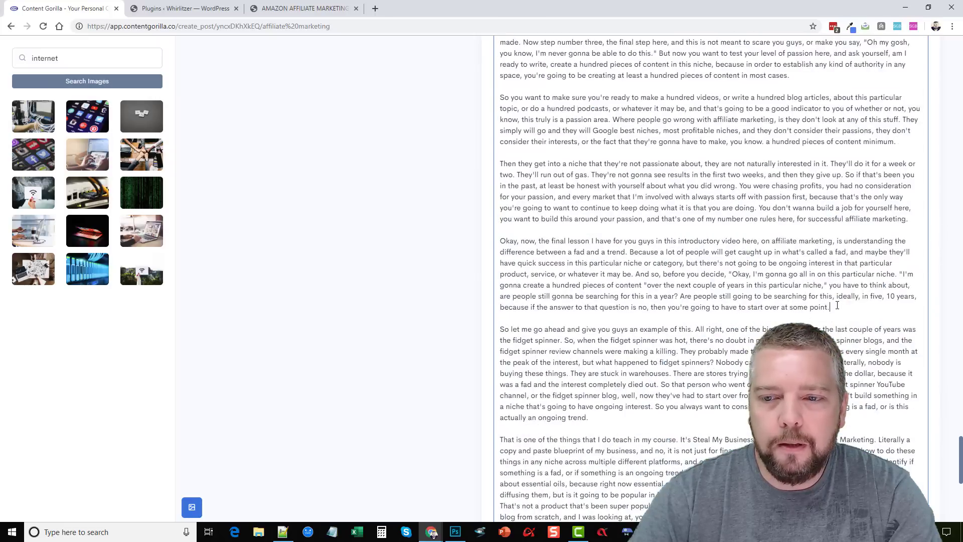
pyautogui.press('Return')
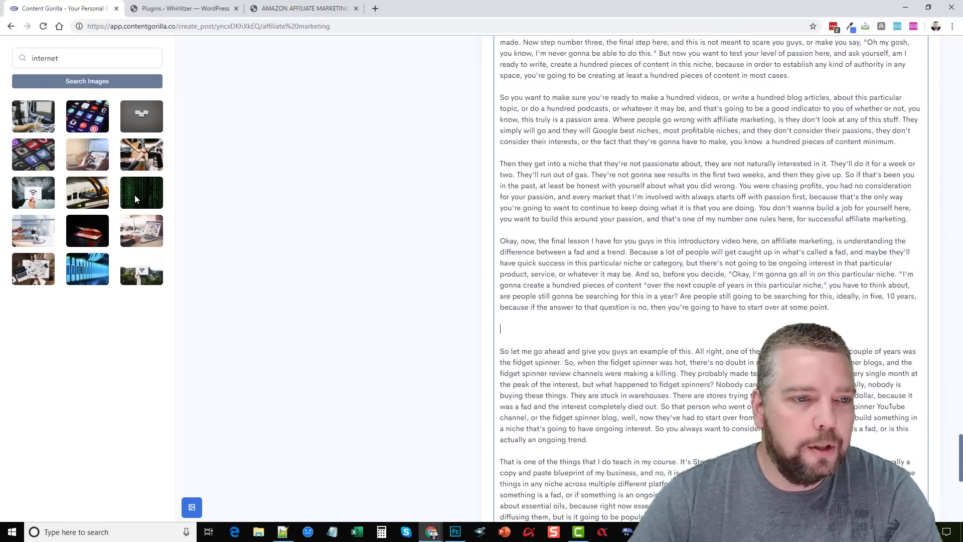
pyautogui.moveTo(134, 194); pyautogui.dragTo(506, 332)
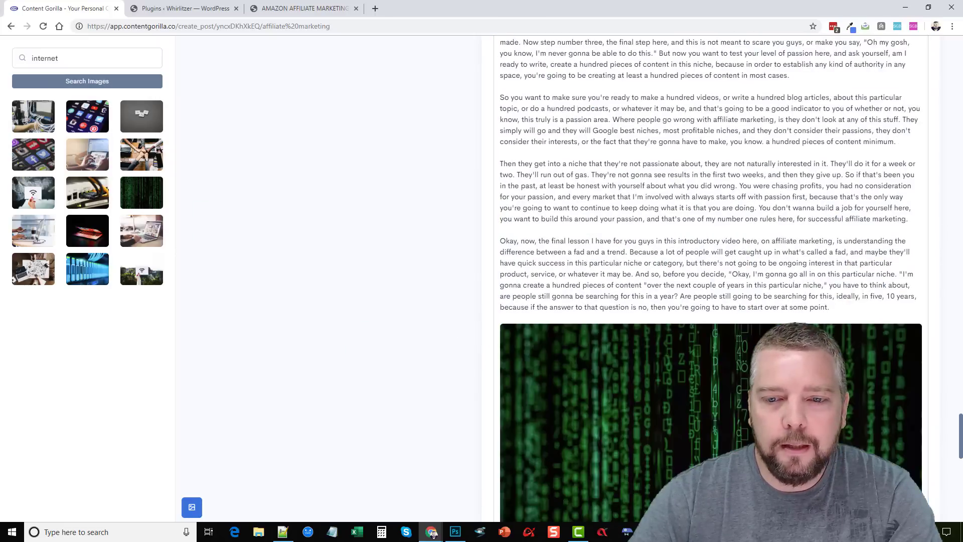
pyautogui.scroll(-12, 710, 280)
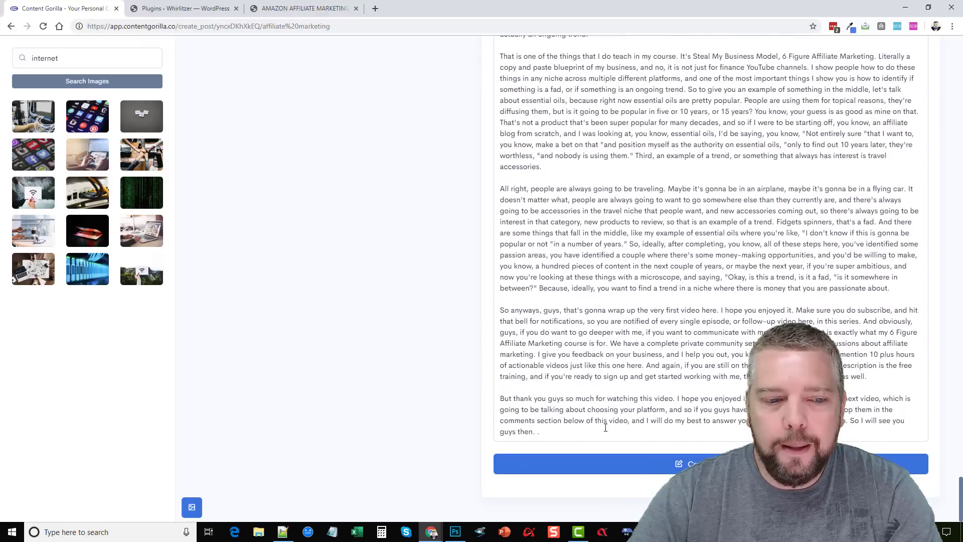
pyautogui.scroll(15, 762, 304)
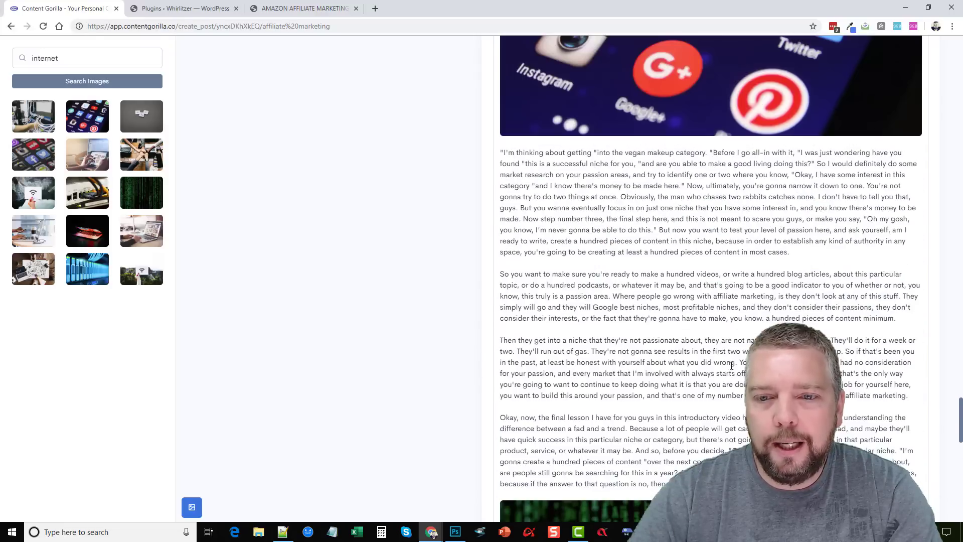
pyautogui.scroll(15, 711, 281)
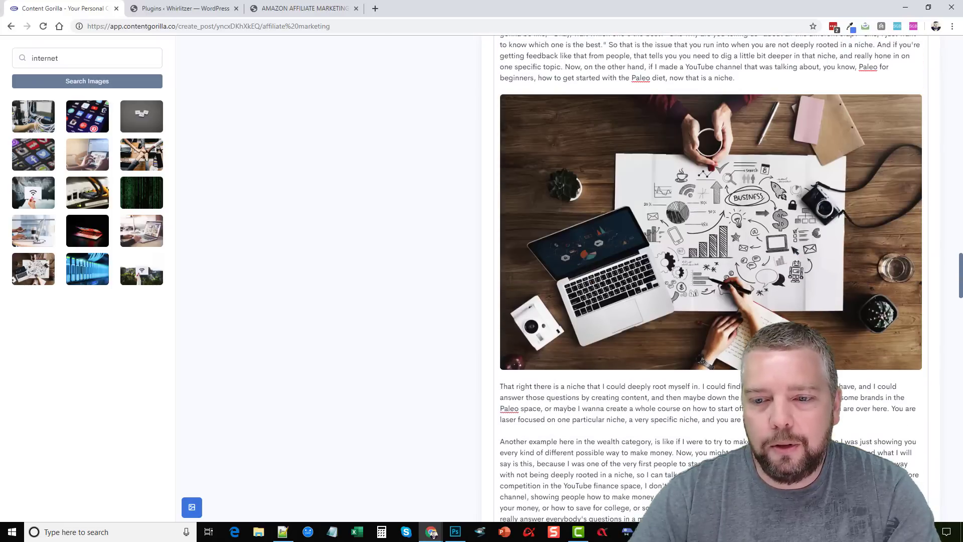
pyautogui.scroll(-3, 772, 279)
pyautogui.moveTo(763, 259); pyautogui.dragTo(778, 258)
pyautogui.click(778, 290)
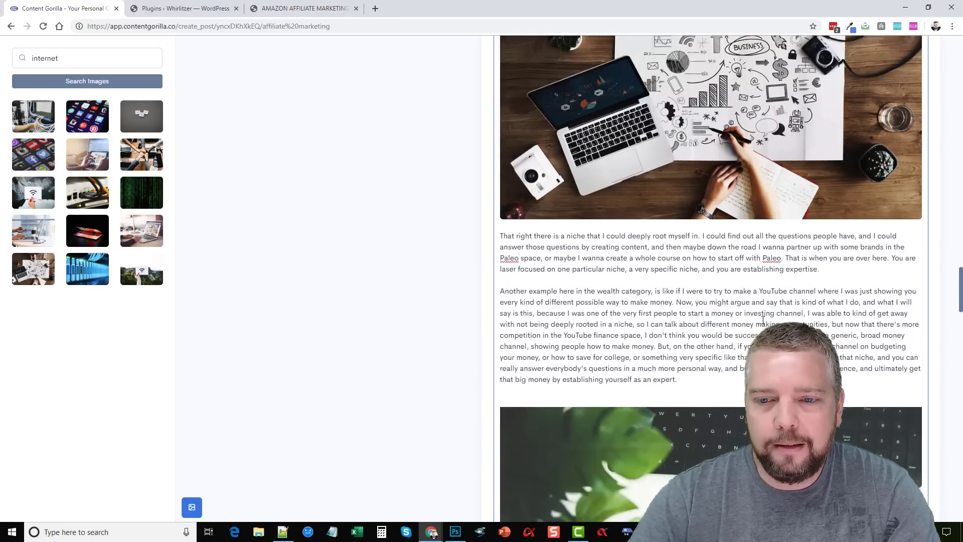
pyautogui.scroll(10, 762, 322)
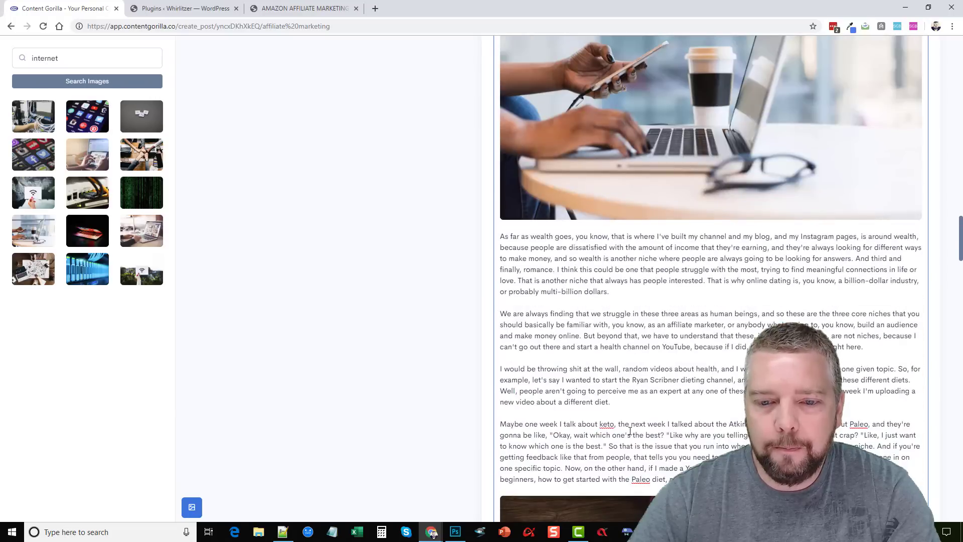
pyautogui.scroll(10, 622, 451)
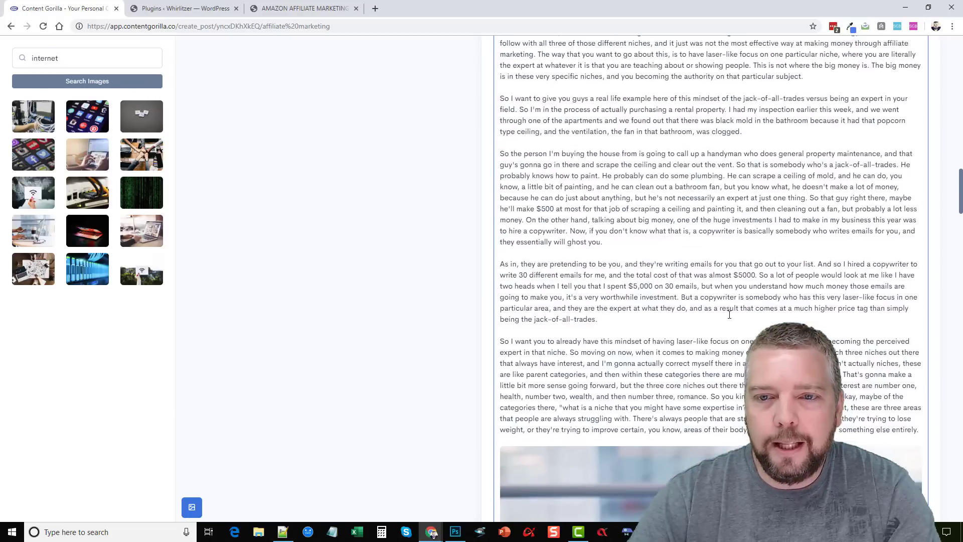
pyautogui.moveTo(955, 165); pyautogui.dragTo(952, 496)
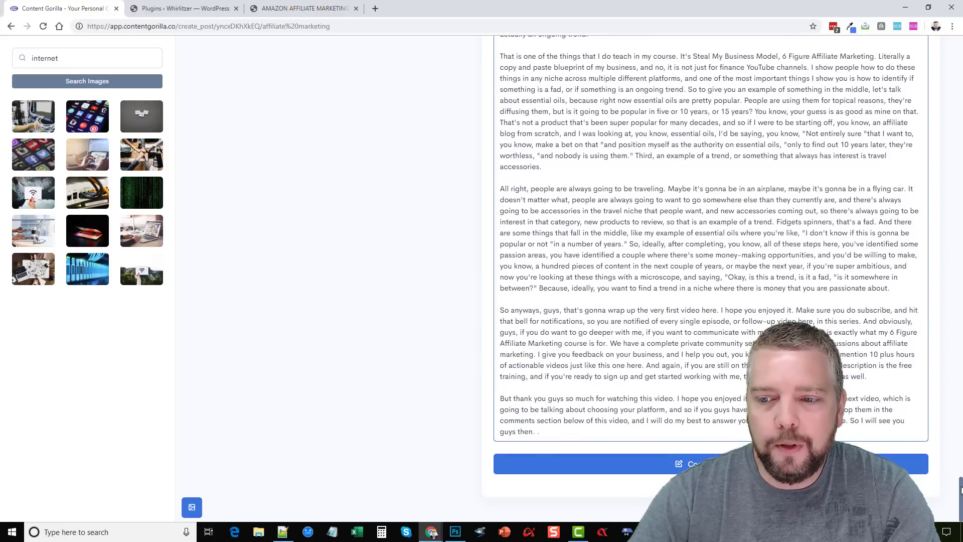
pyautogui.moveTo(960, 489); pyautogui.dragTo(955, 52)
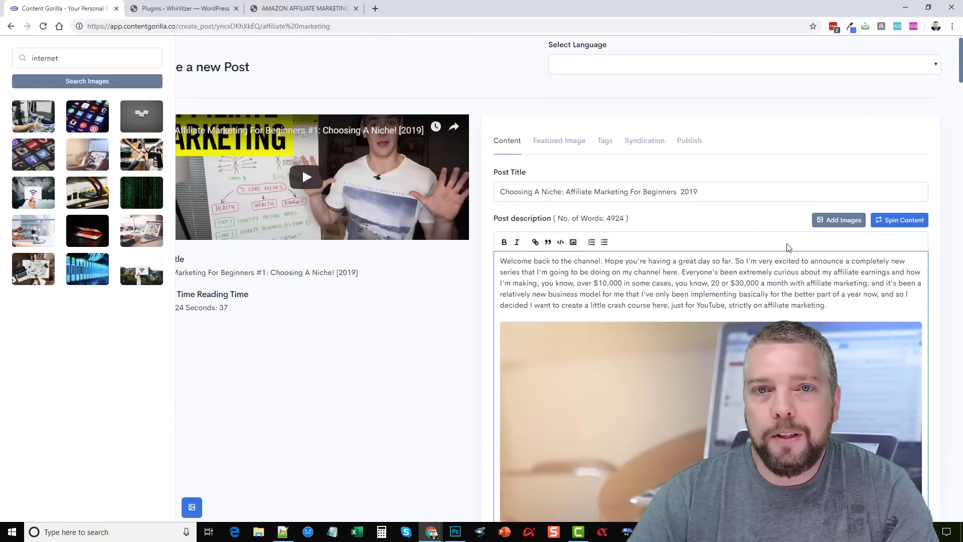
# Step: Spin the description so it opens 'Welcome again to the channel', then dismiss the Congrats dialog
pyautogui.click(899, 220)
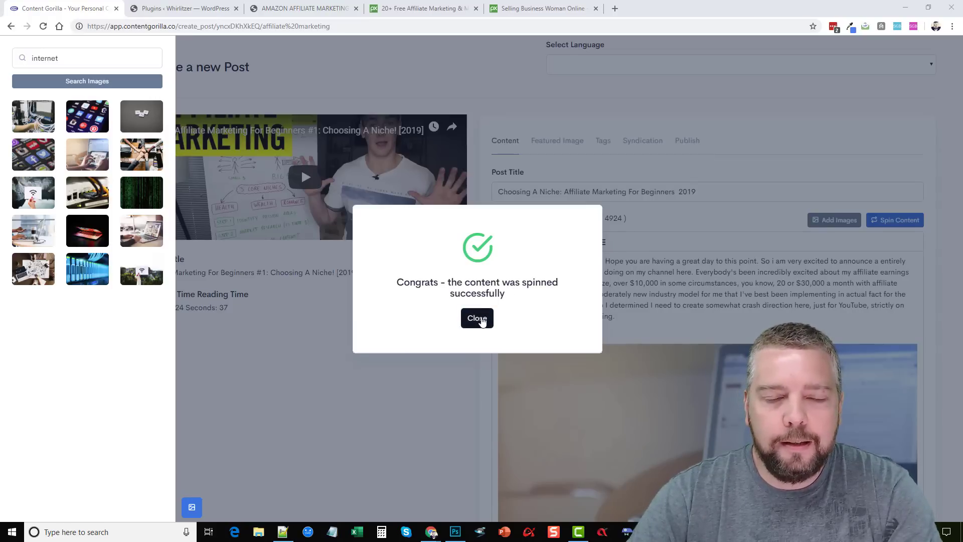
pyautogui.click(477, 319)
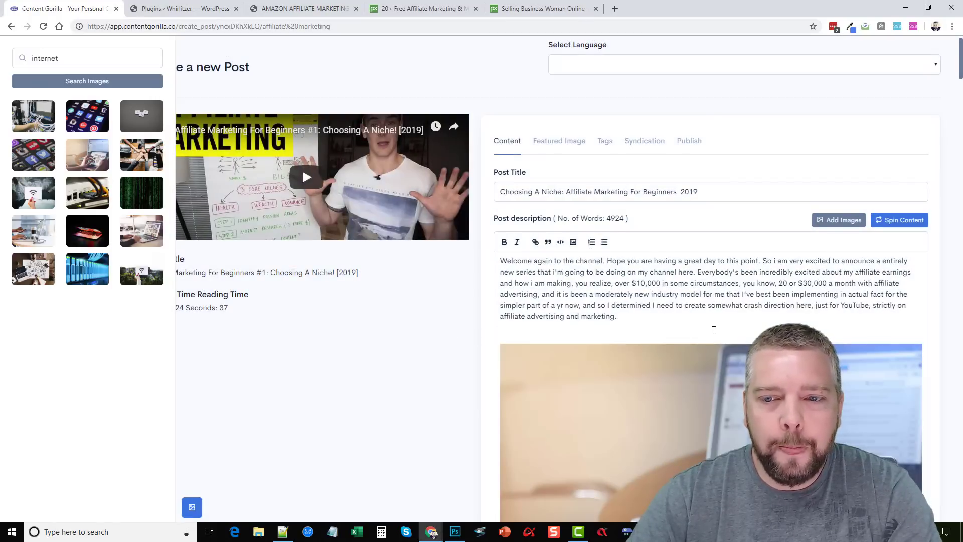
# Step: Delete the extra blank line under the first image and display the post's featured image
pyautogui.scroll(-5, 714, 340)
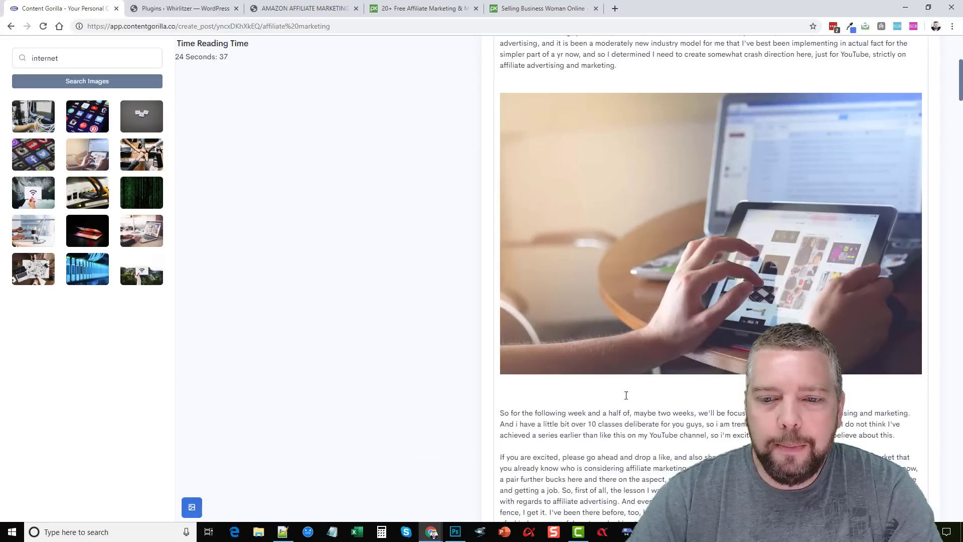
pyautogui.click(563, 393)
pyautogui.press('BackSpace')
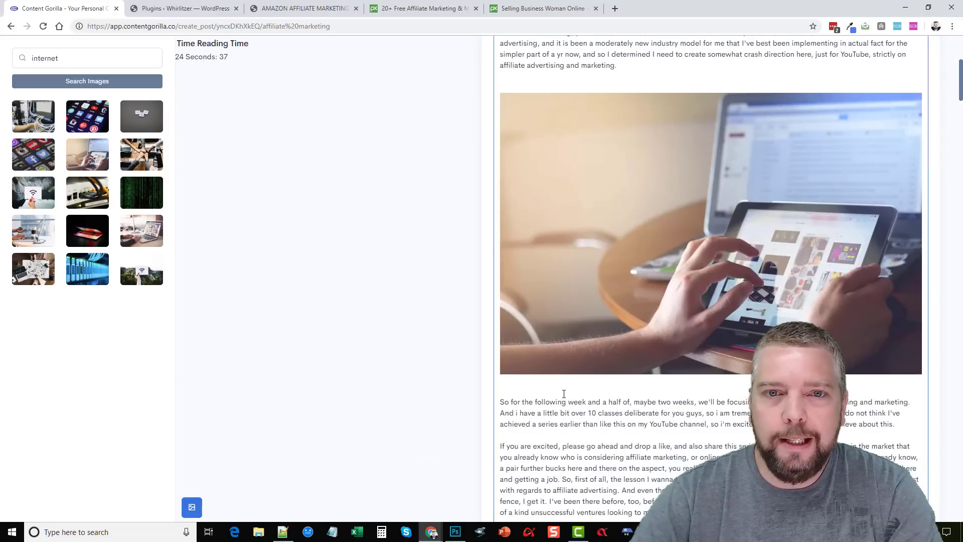
pyautogui.scroll(5, 563, 394)
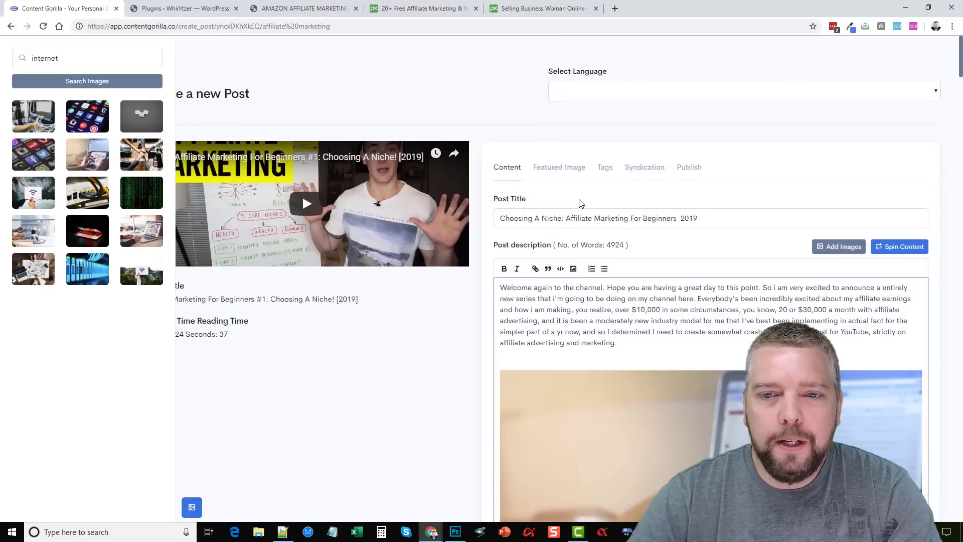
pyautogui.click(565, 173)
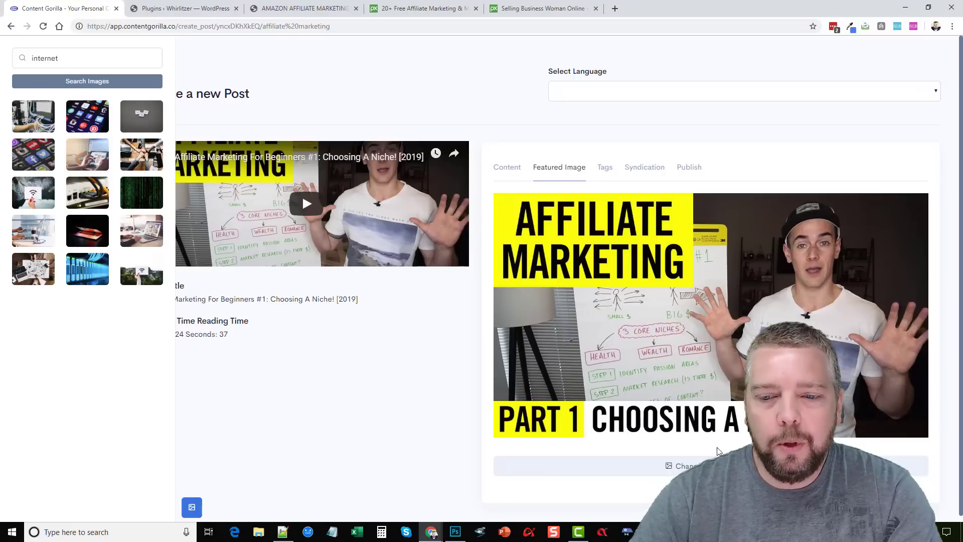
pyautogui.click(420, 15)
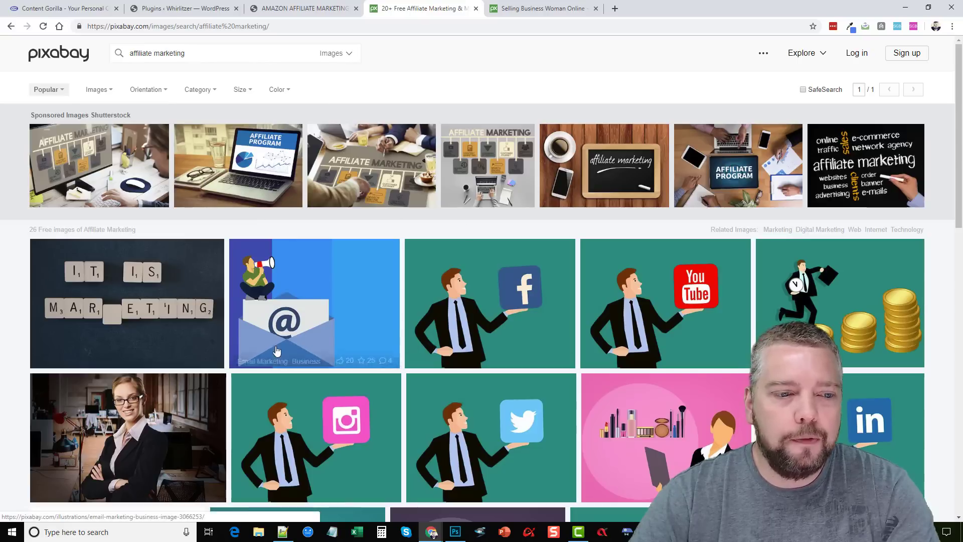
pyautogui.click(522, 9)
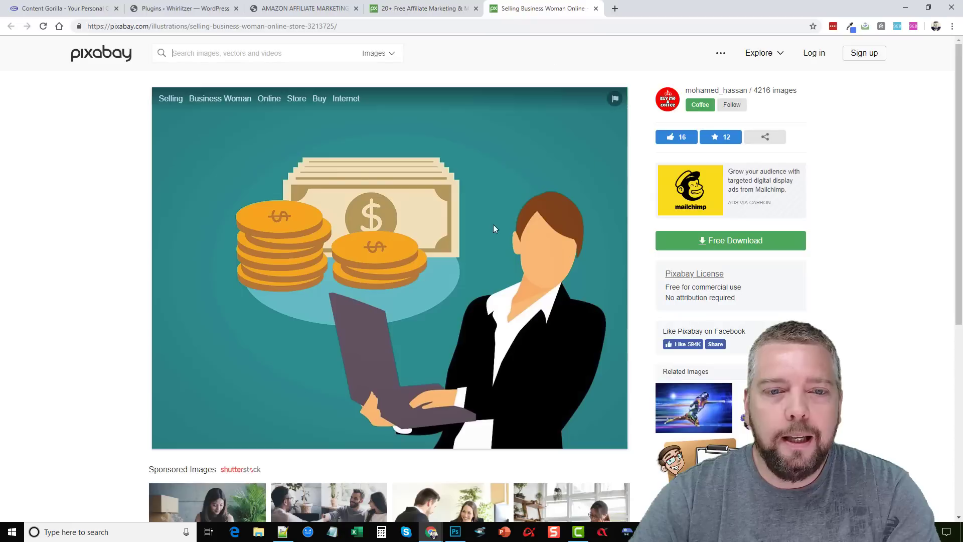
pyautogui.click(272, 5)
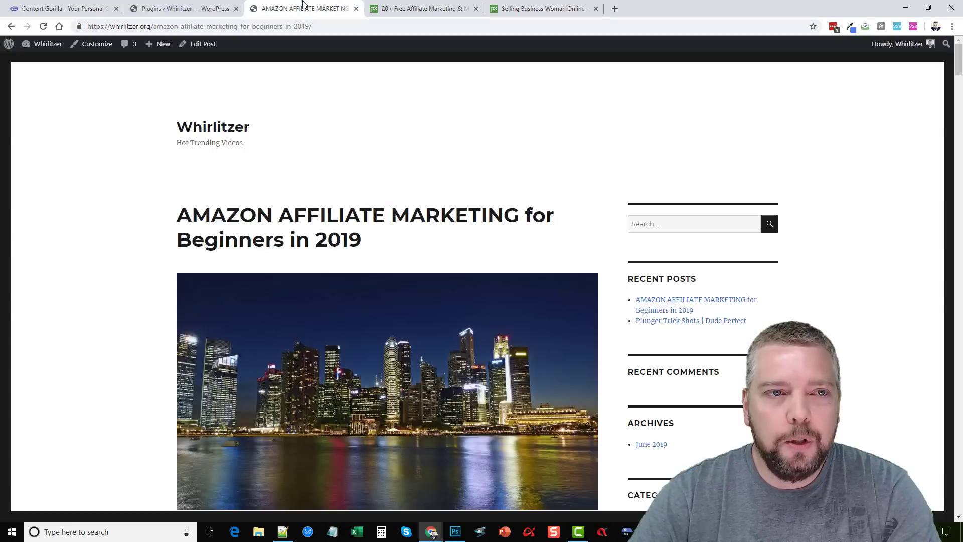
pyautogui.click(160, 5)
pyautogui.click(65, 8)
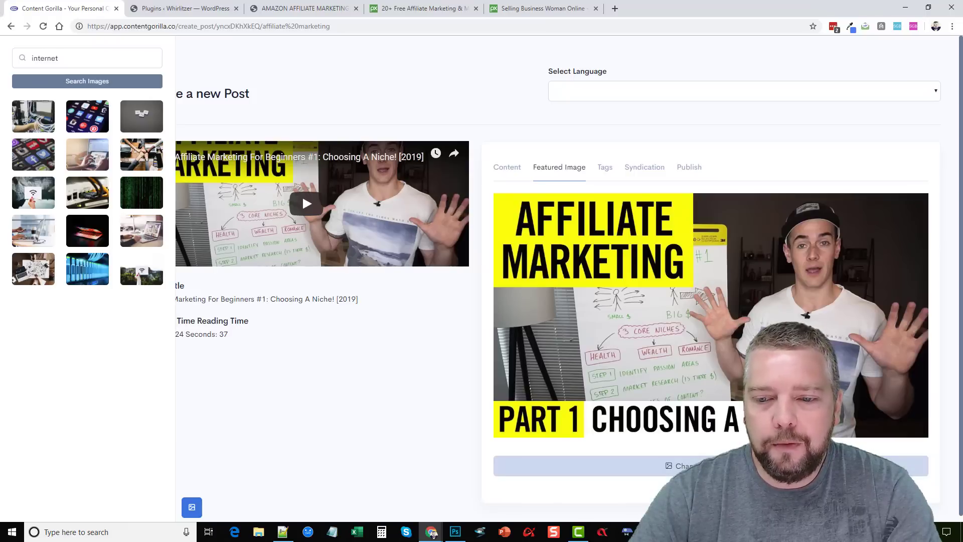
# Step: Make the money-and-businesswoman illustration the featured image, then review the Tags and Syndication tabs
pyautogui.click(702, 465)
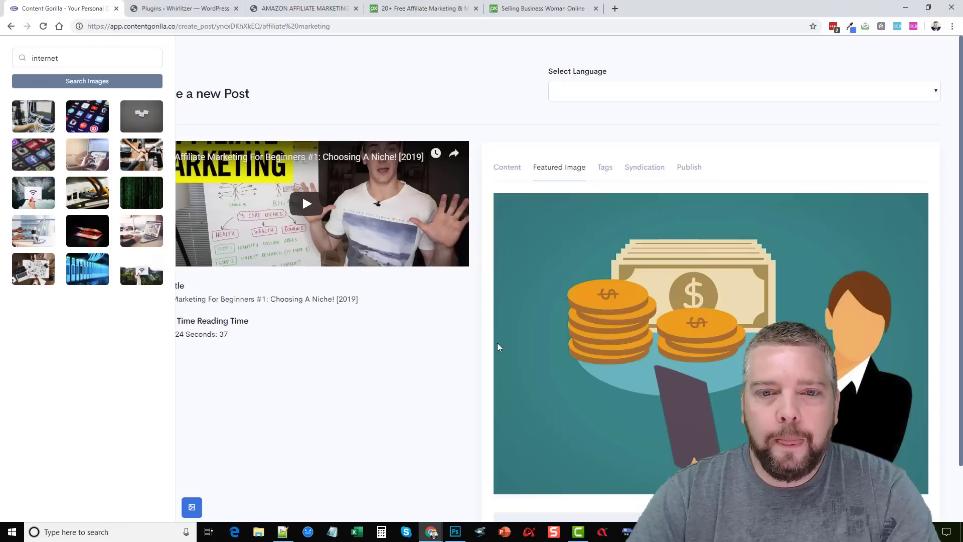
pyautogui.click(604, 169)
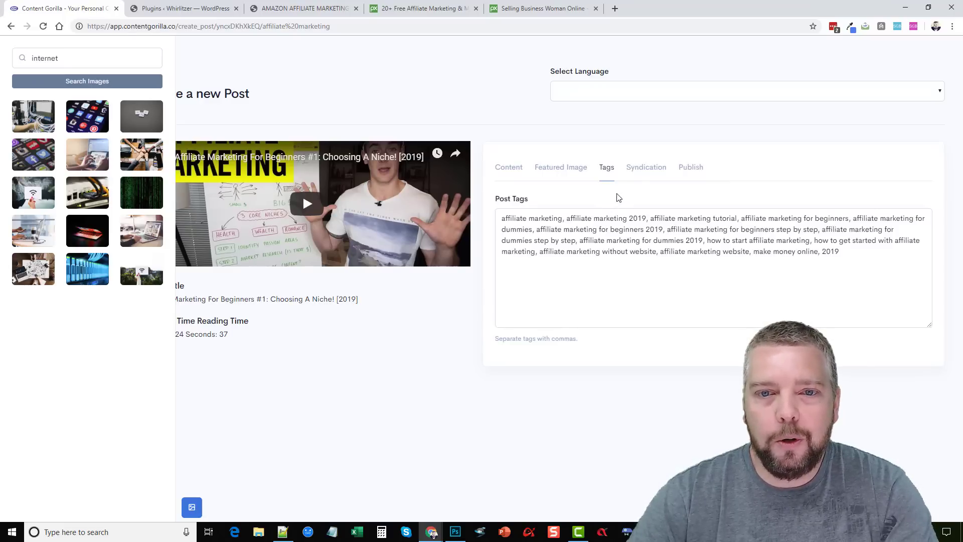
pyautogui.click(635, 174)
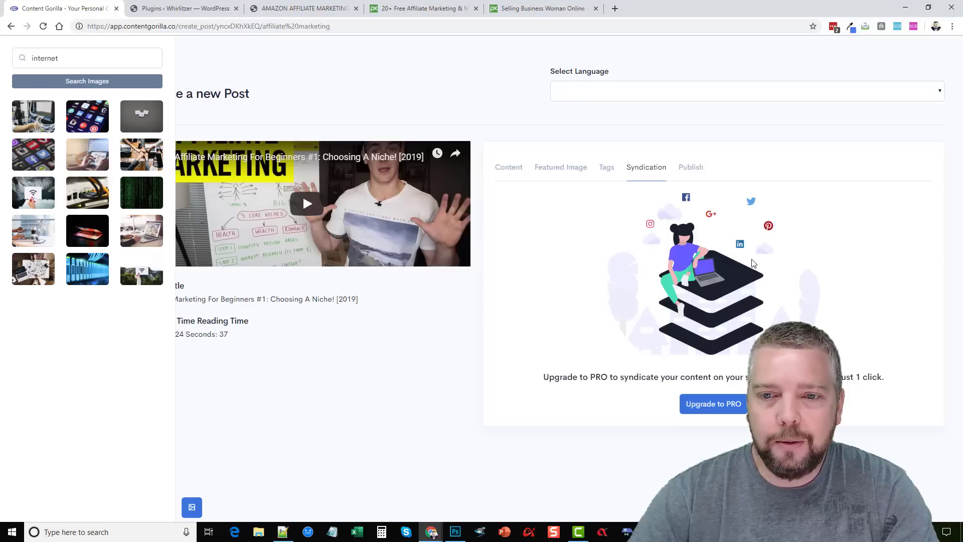
# Step: Set the Whirlitzer post to the News category with 'Include video in posts' ticked
pyautogui.click(692, 173)
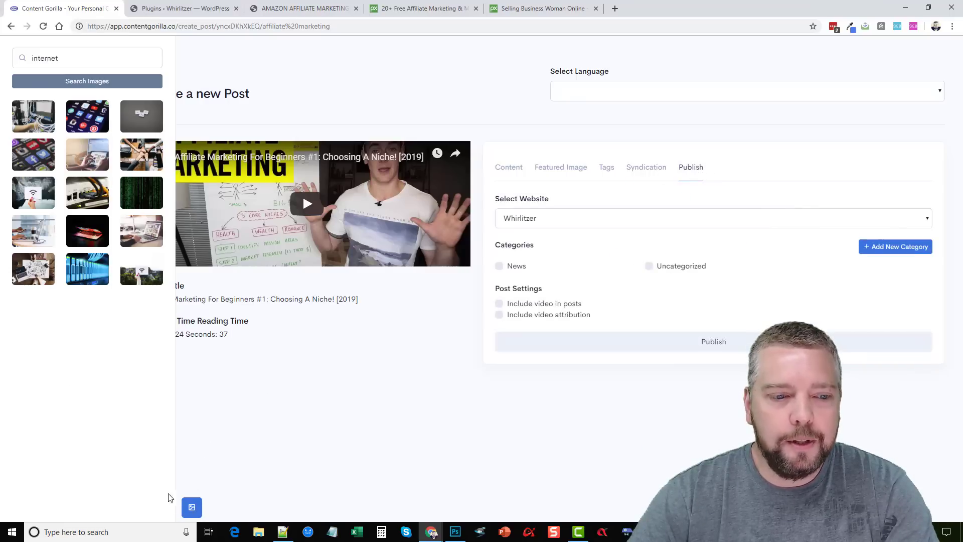
pyautogui.click(191, 506)
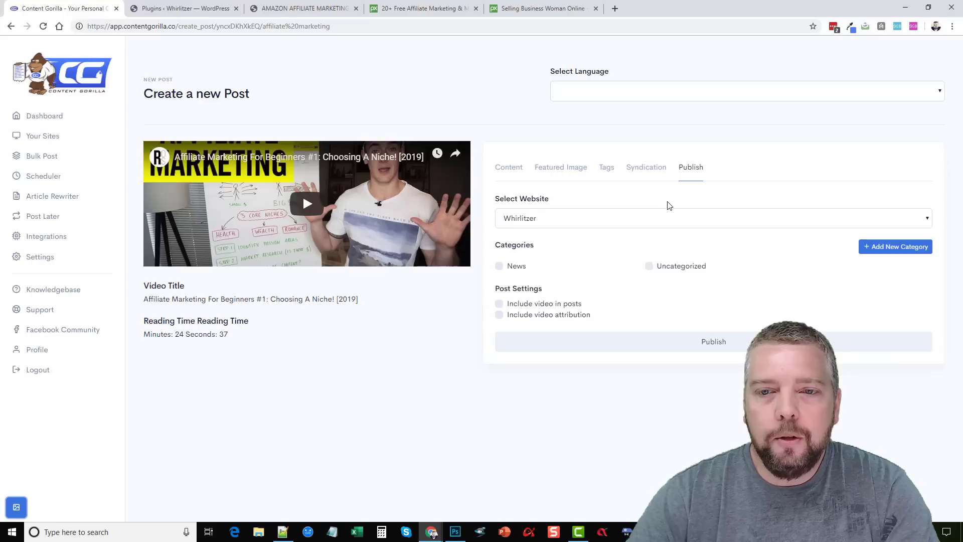
pyautogui.click(499, 266)
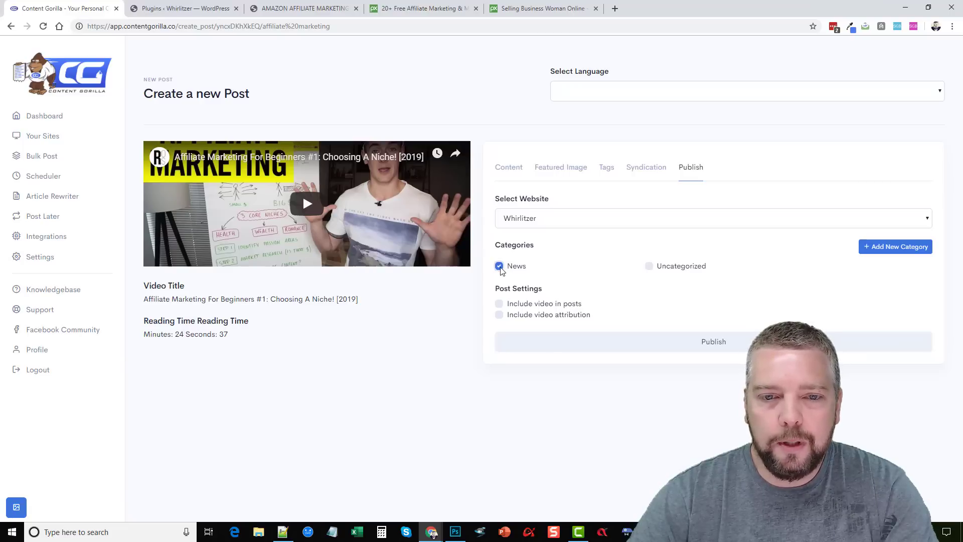
pyautogui.click(499, 304)
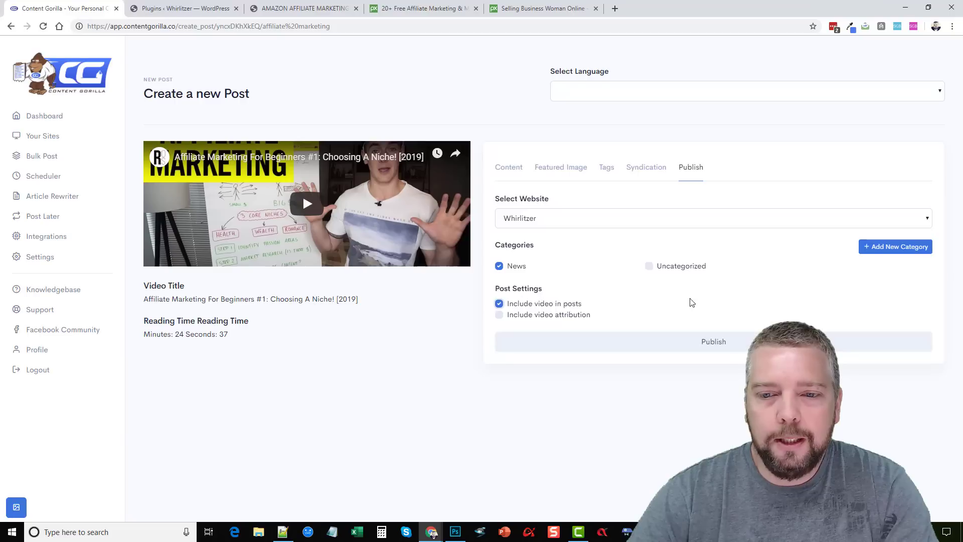
# Step: Publish the post to the Whirlitzer site and close the Congrats message
pyautogui.click(716, 338)
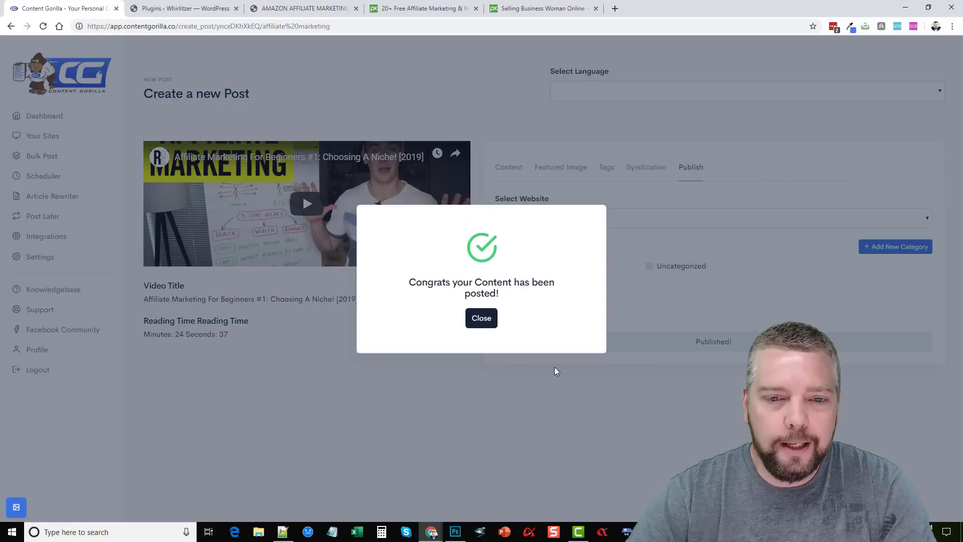
pyautogui.click(480, 318)
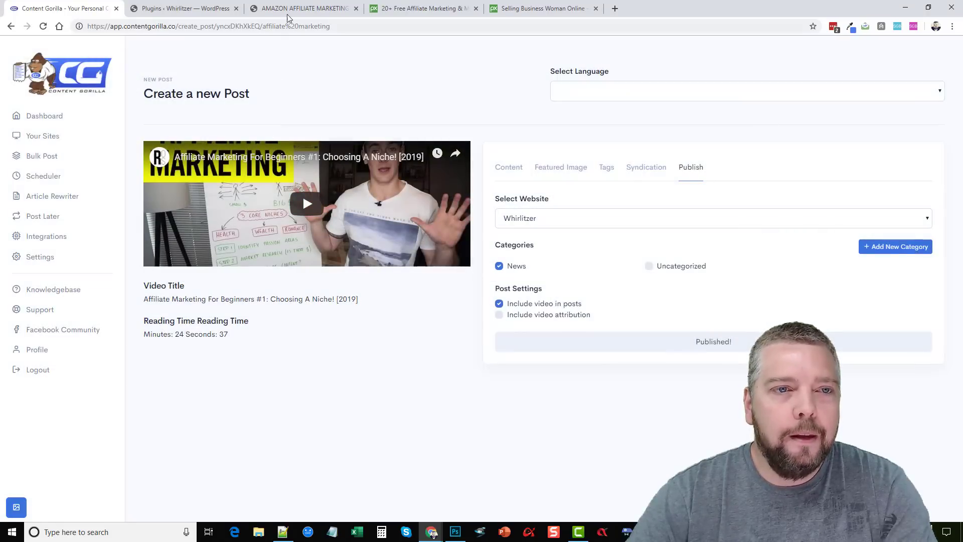
# Step: Go from the Whirlitzer homepage to the 'Choosing A Niche' post
pyautogui.click(290, 10)
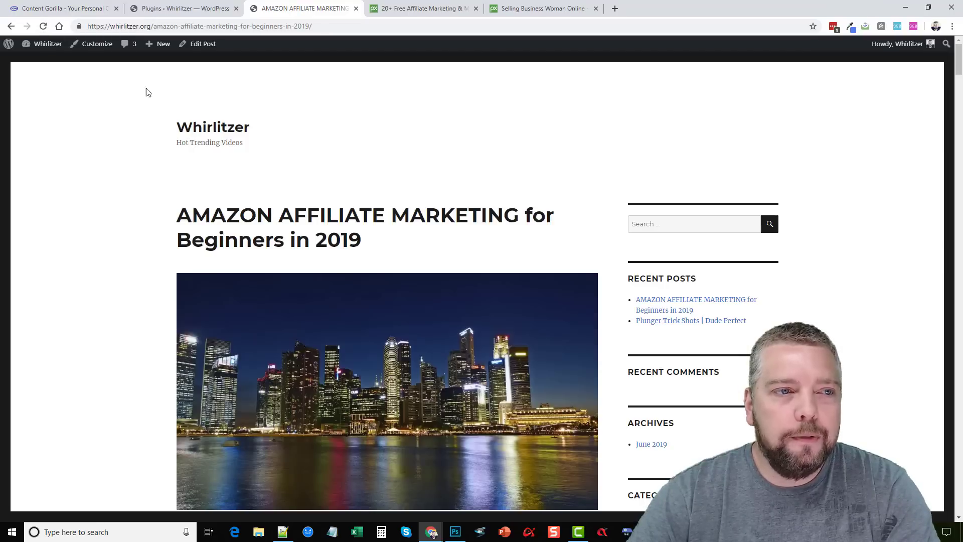
pyautogui.click(210, 128)
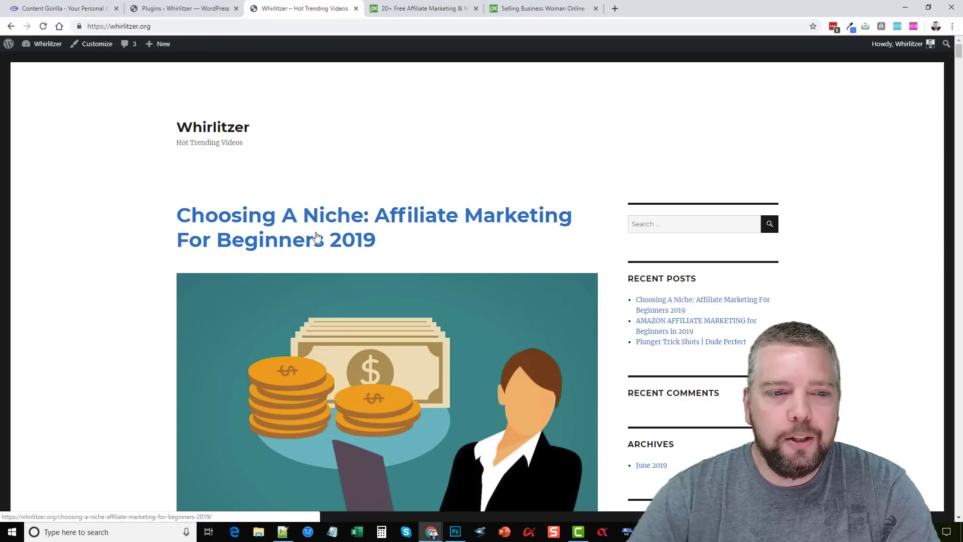
pyautogui.scroll(-3, 155, 275)
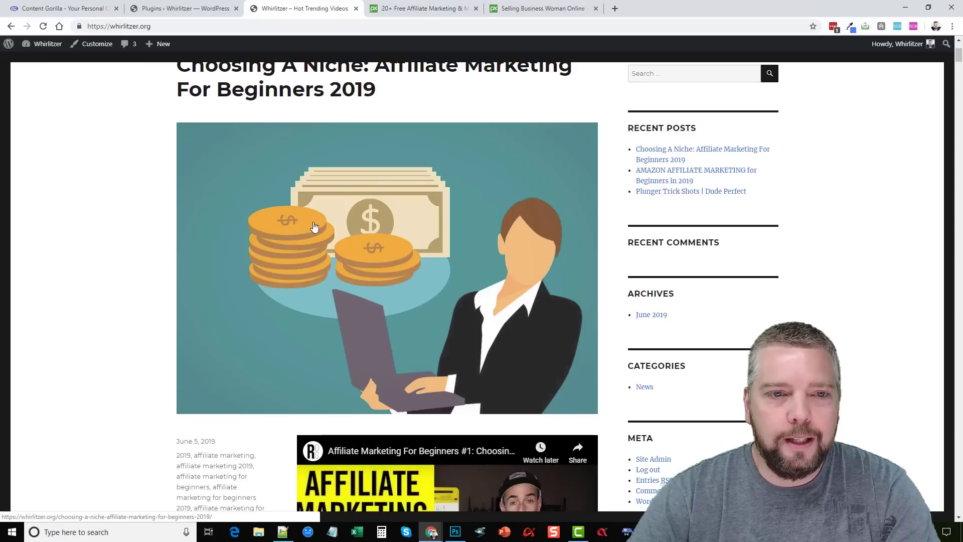
pyautogui.scroll(1, 323, 217)
pyautogui.click(324, 121)
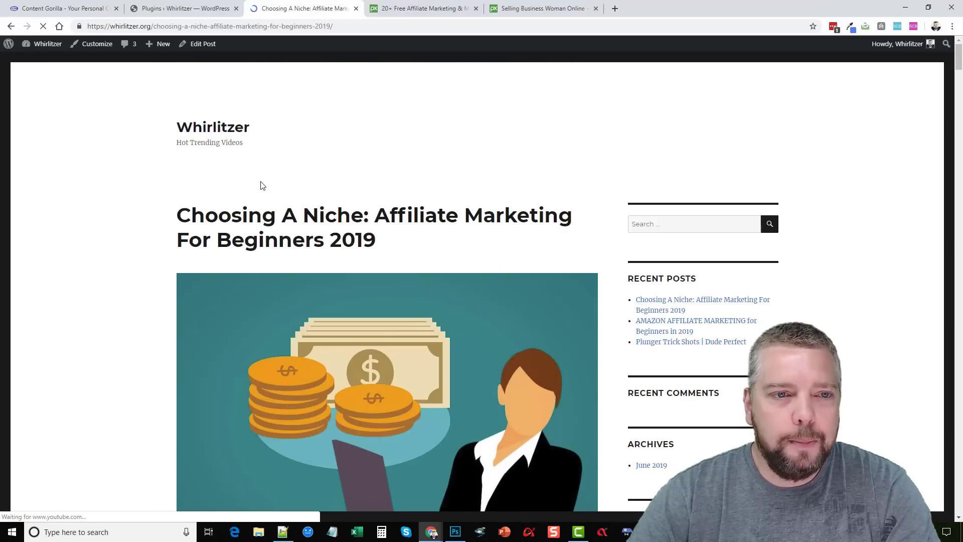
# Step: Scroll through the spun article, checking the Affiliatetuber web address in the text
pyautogui.scroll(-8, 155, 301)
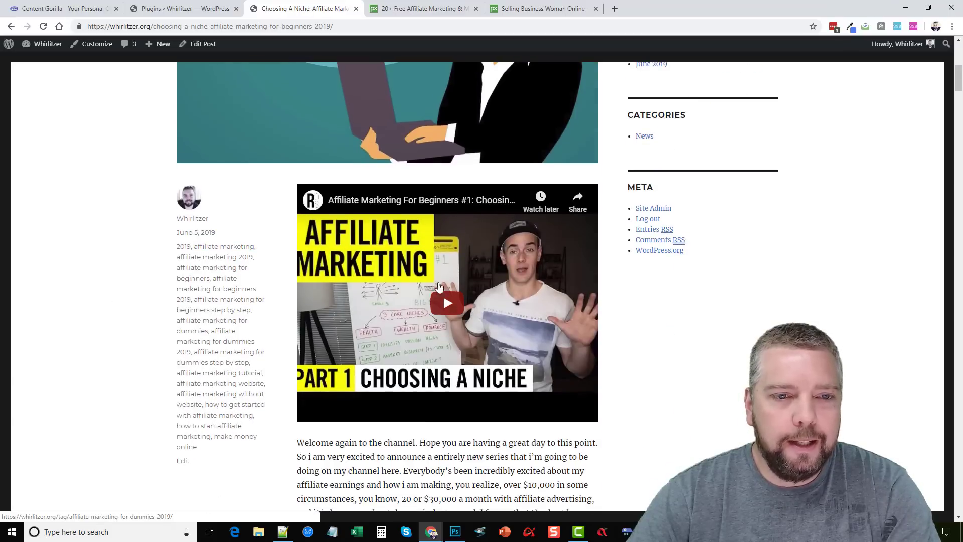
pyautogui.scroll(-7, 364, 353)
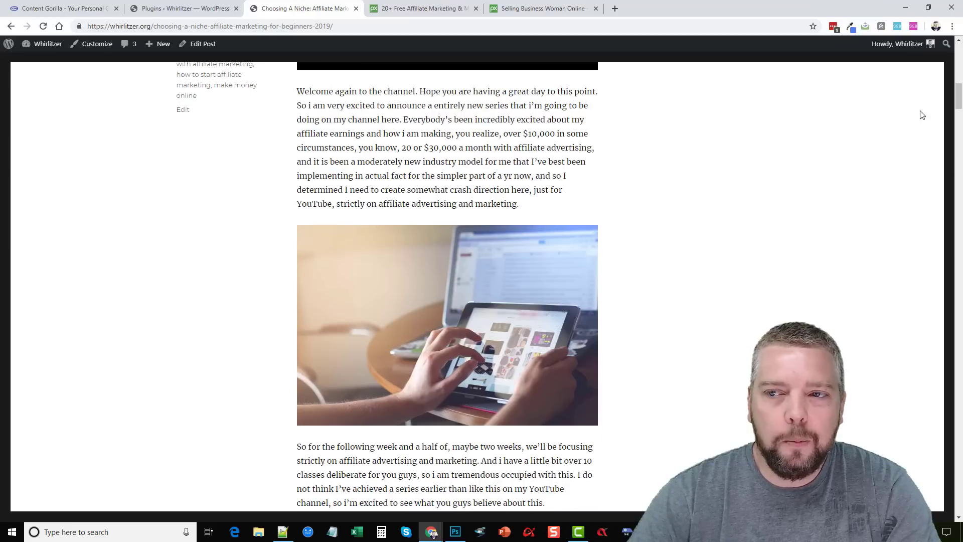
pyautogui.moveTo(959, 94); pyautogui.dragTo(959, 120)
pyautogui.scroll(-3, 342, 177)
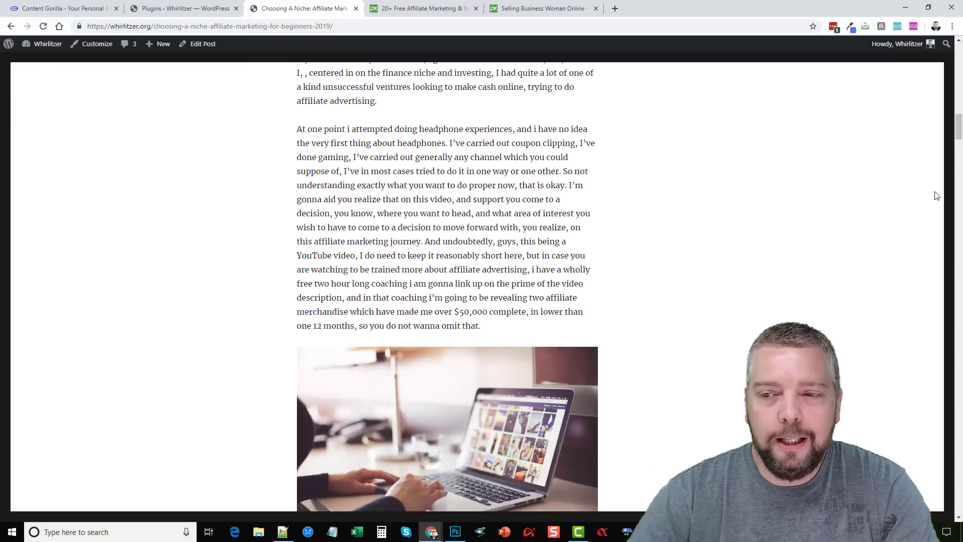
pyautogui.moveTo(956, 142); pyautogui.dragTo(955, 164)
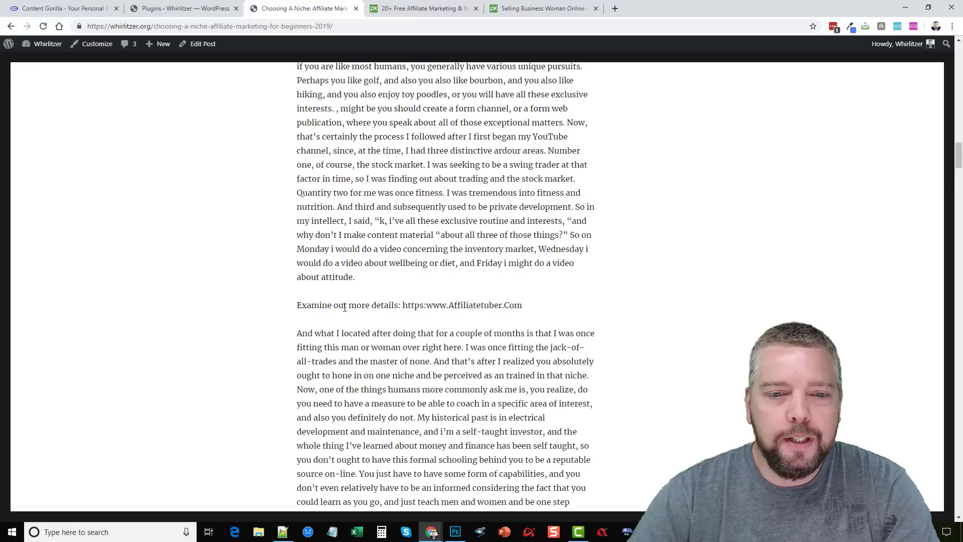
pyautogui.moveTo(526, 307); pyautogui.dragTo(408, 306)
pyautogui.click(515, 305)
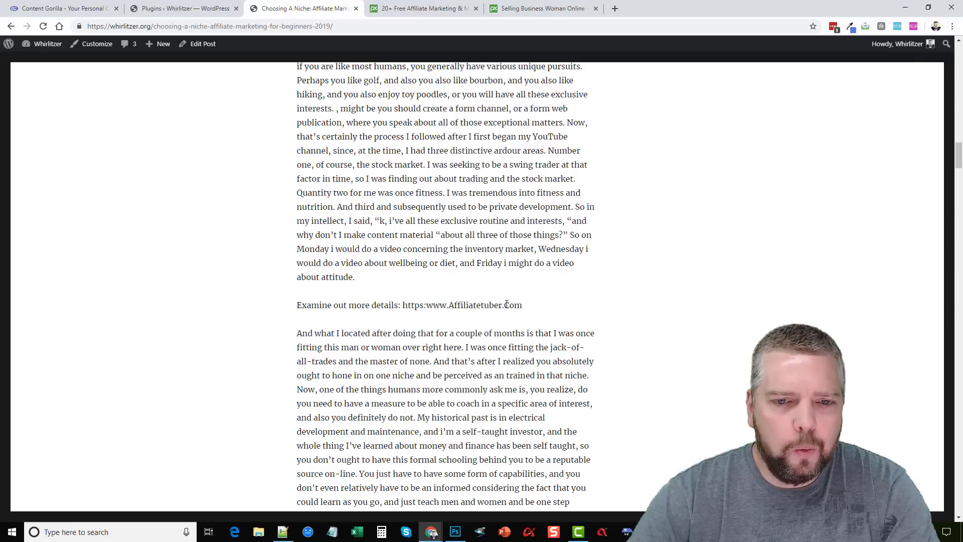
pyautogui.moveTo(959, 153); pyautogui.dragTo(928, 50)
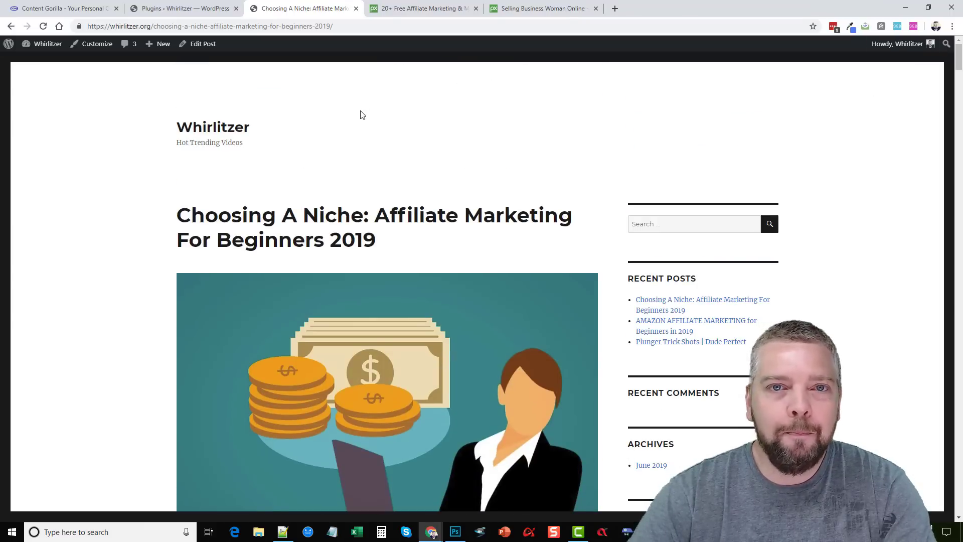
# Step: Back in Content Gorilla, view the Select Language choices without changing them, then go to Bulk Post
pyautogui.click(203, 10)
pyautogui.click(70, 8)
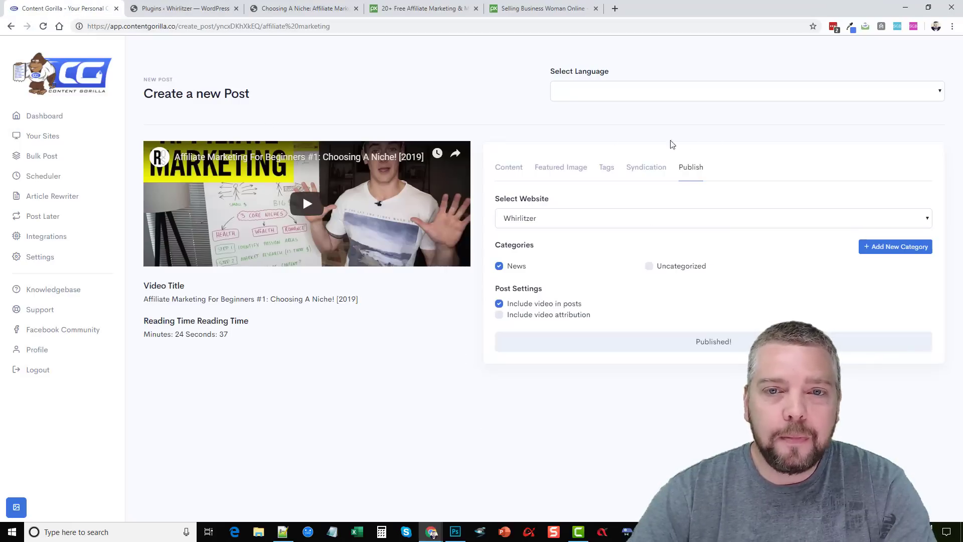
pyautogui.click(620, 95)
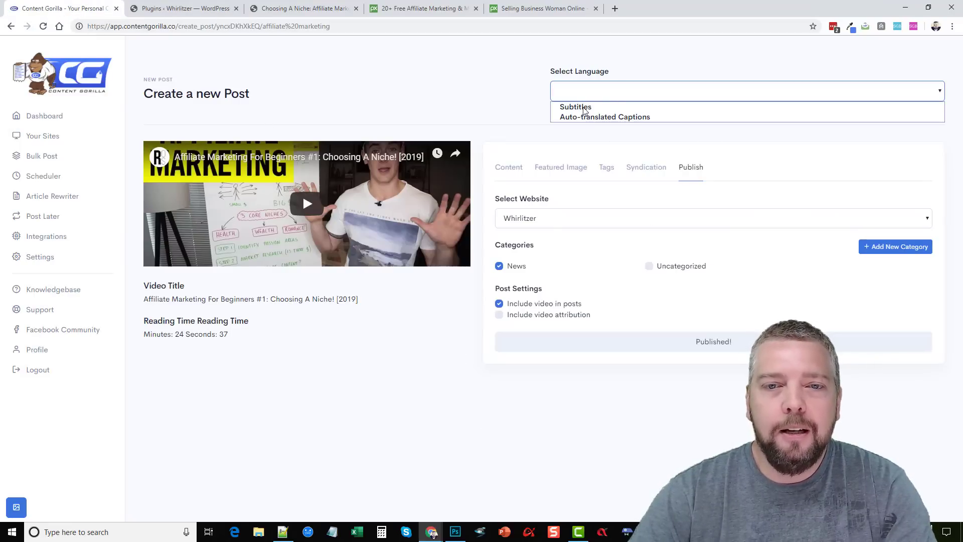
pyautogui.click(634, 113)
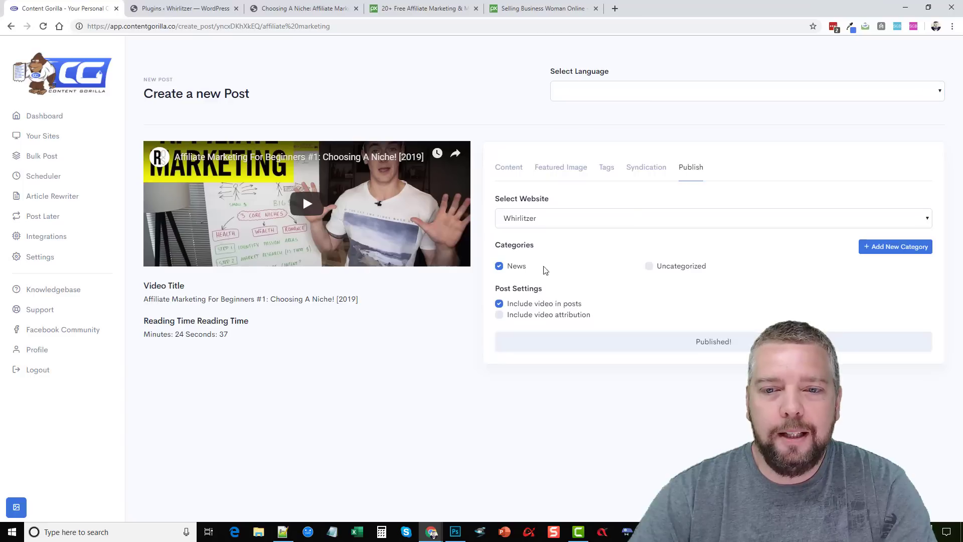
pyautogui.click(47, 156)
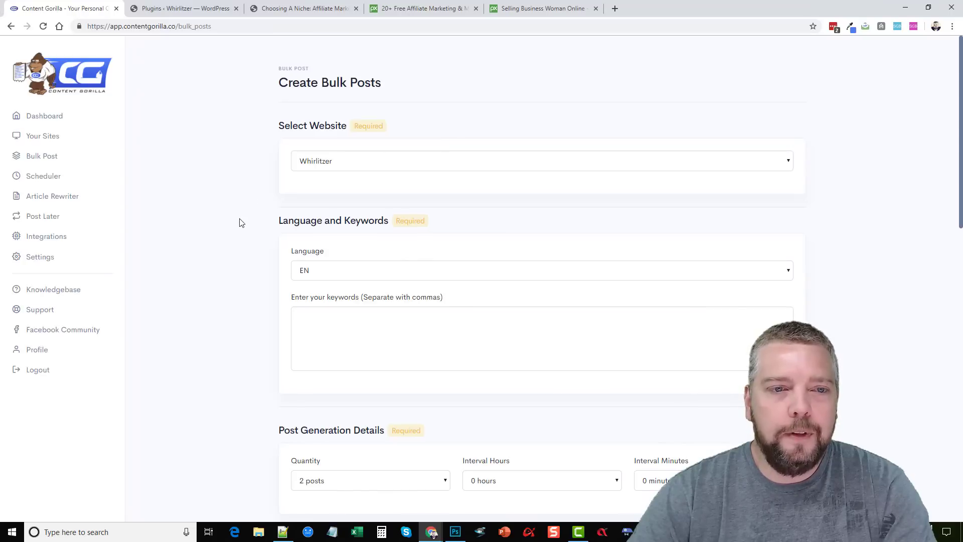
# Step: Set Quantity to 10 posts and Interval Hours to 24 on Create Bulk Posts
pyautogui.scroll(-5, 239, 286)
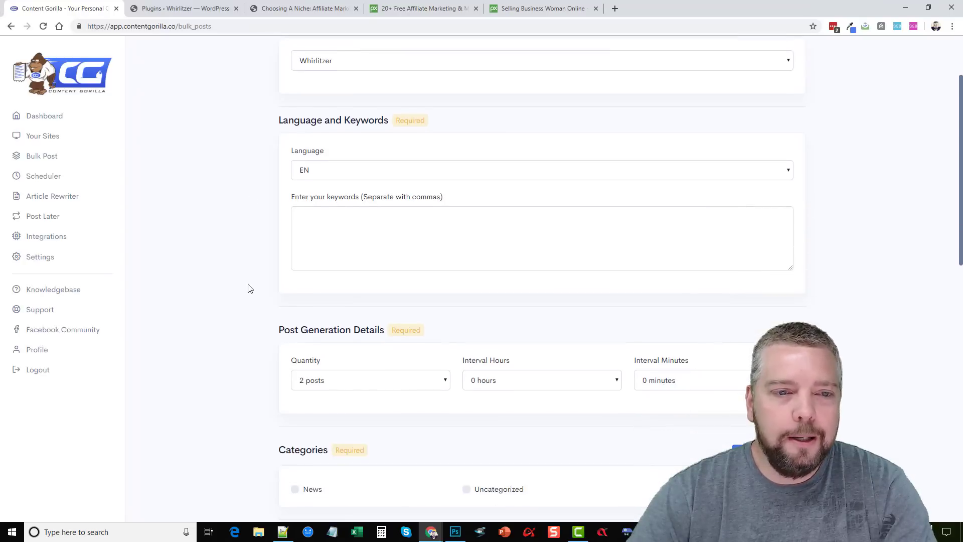
pyautogui.click(402, 230)
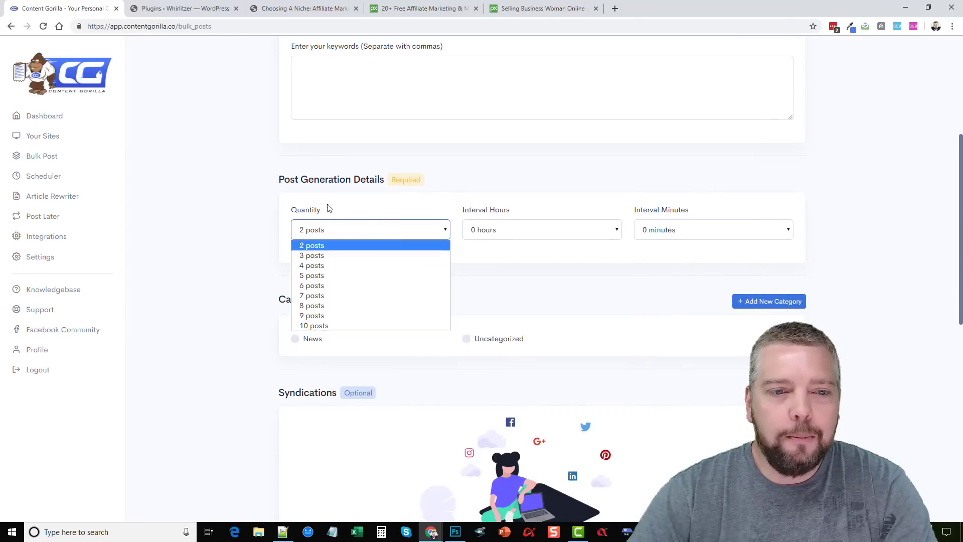
pyautogui.click(319, 325)
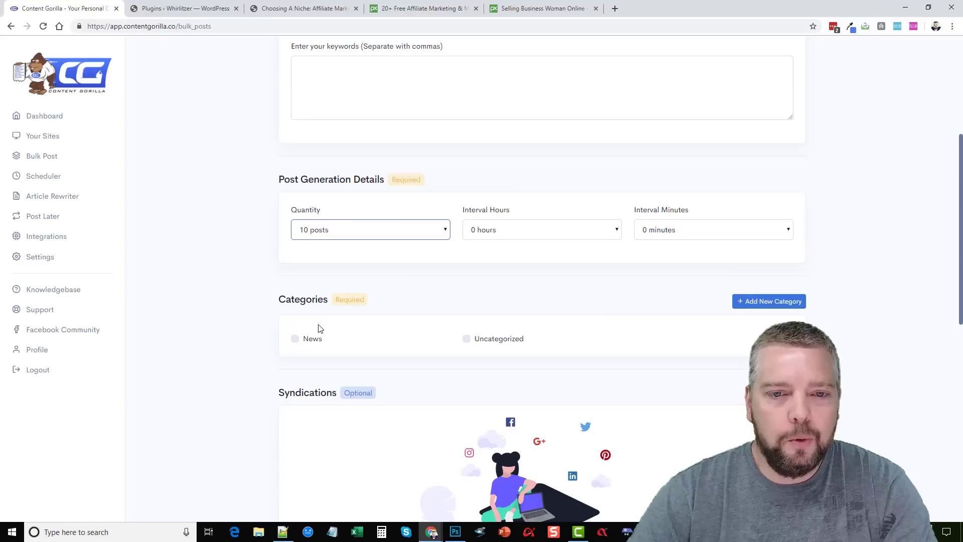
pyautogui.click(531, 230)
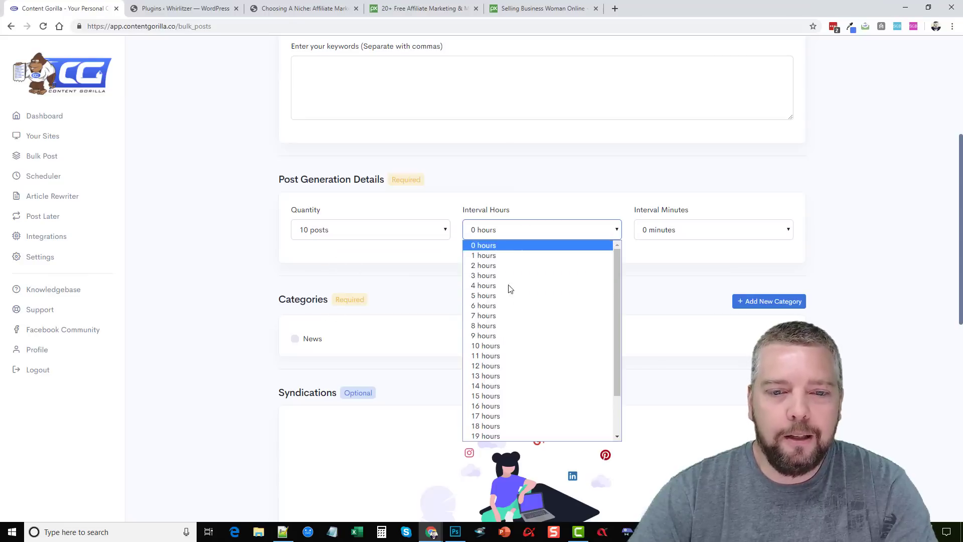
pyautogui.scroll(-1, 511, 326)
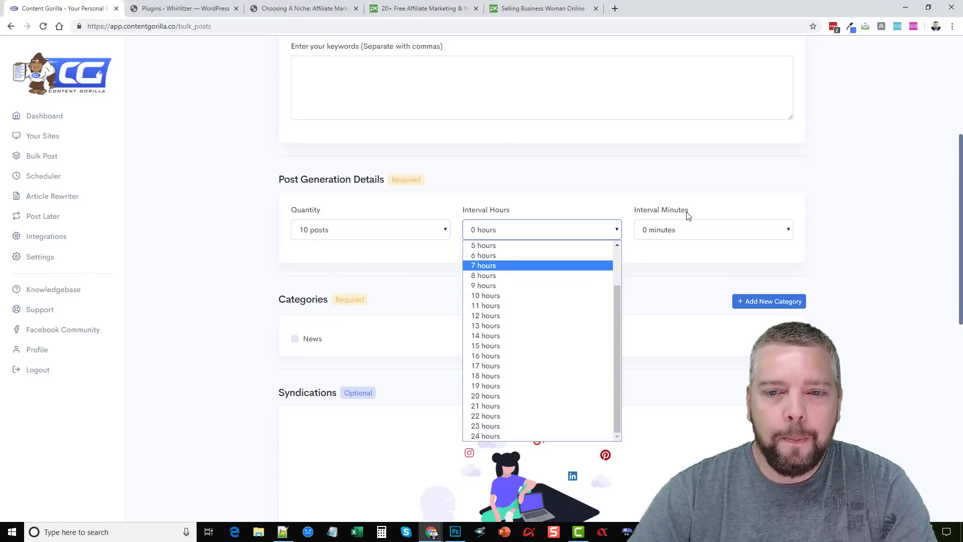
pyautogui.click(682, 228)
pyautogui.click(681, 229)
pyautogui.click(567, 230)
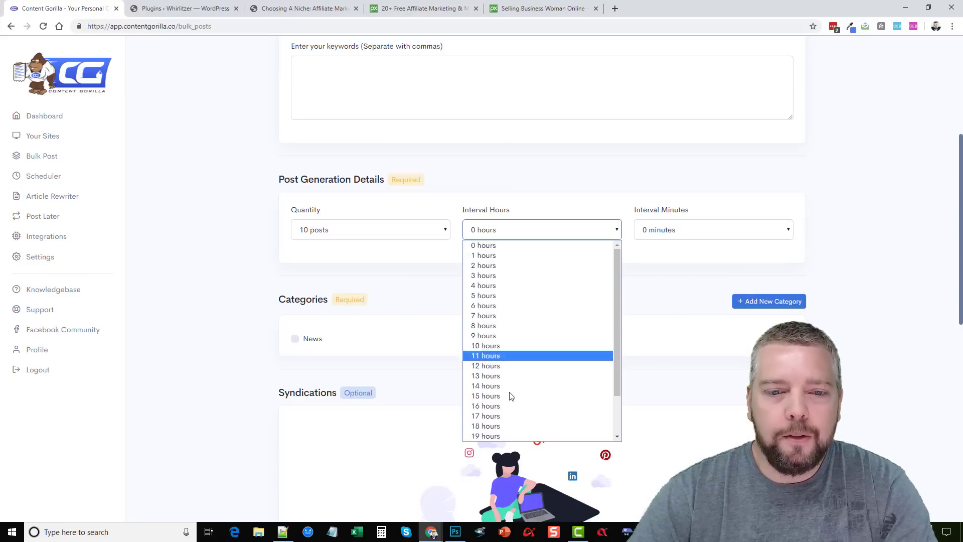
pyautogui.scroll(-1, 512, 405)
pyautogui.click(497, 435)
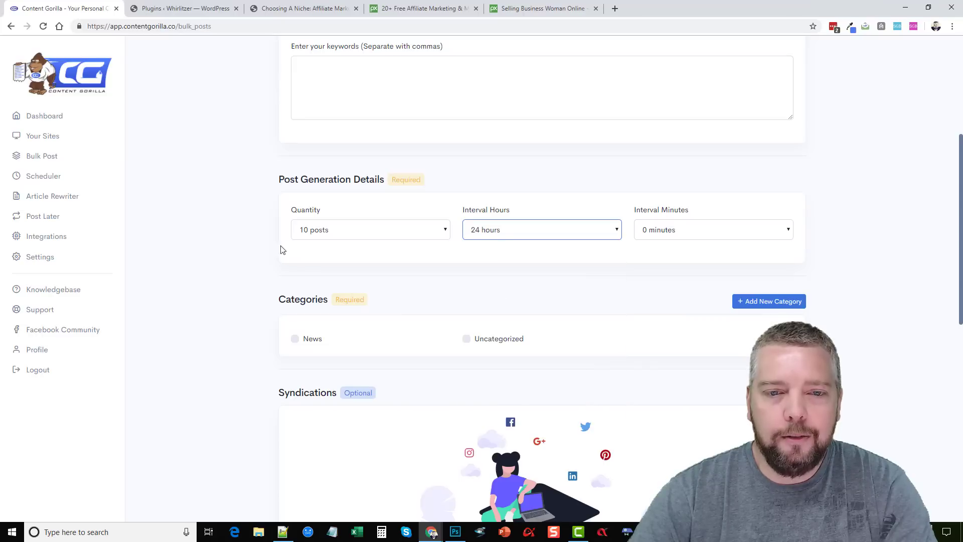
pyautogui.click(295, 253)
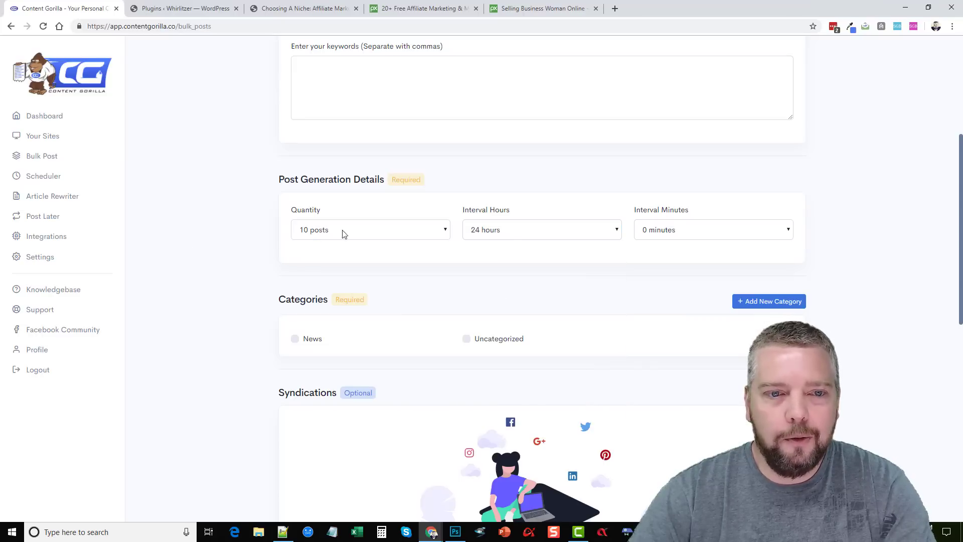
# Step: Review the lower settings and the footer link text and address fields, then return to the top
pyautogui.scroll(-3, 198, 309)
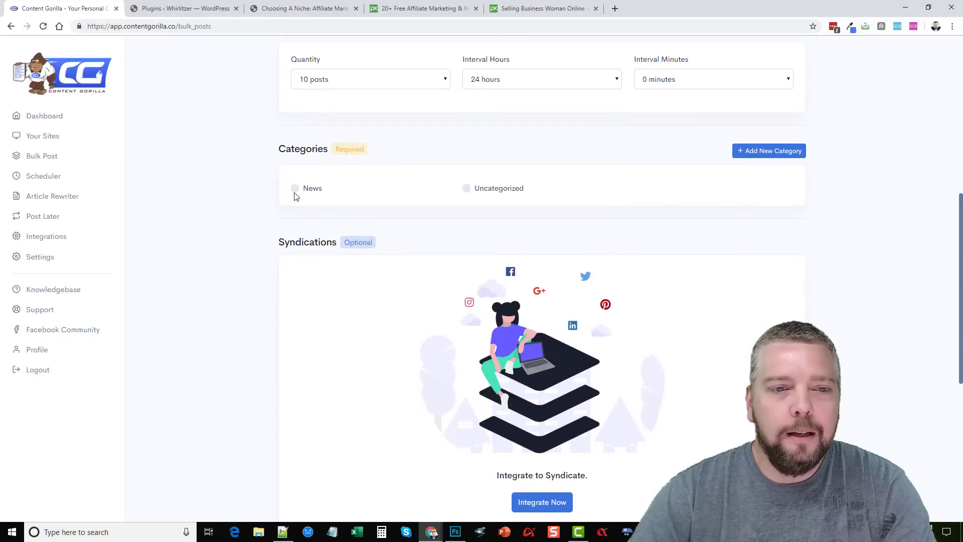
pyautogui.scroll(-5, 337, 301)
pyautogui.scroll(2, 535, 281)
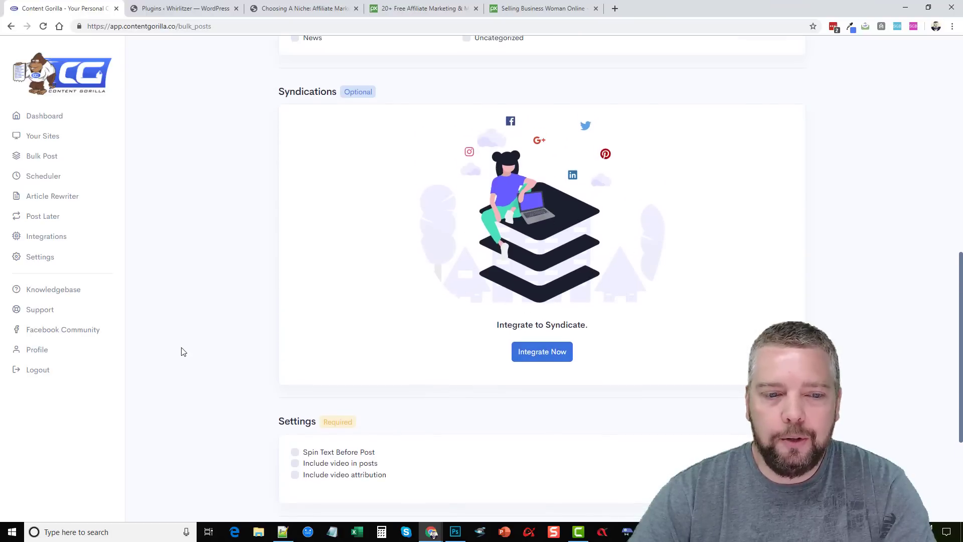
pyautogui.scroll(-3, 329, 350)
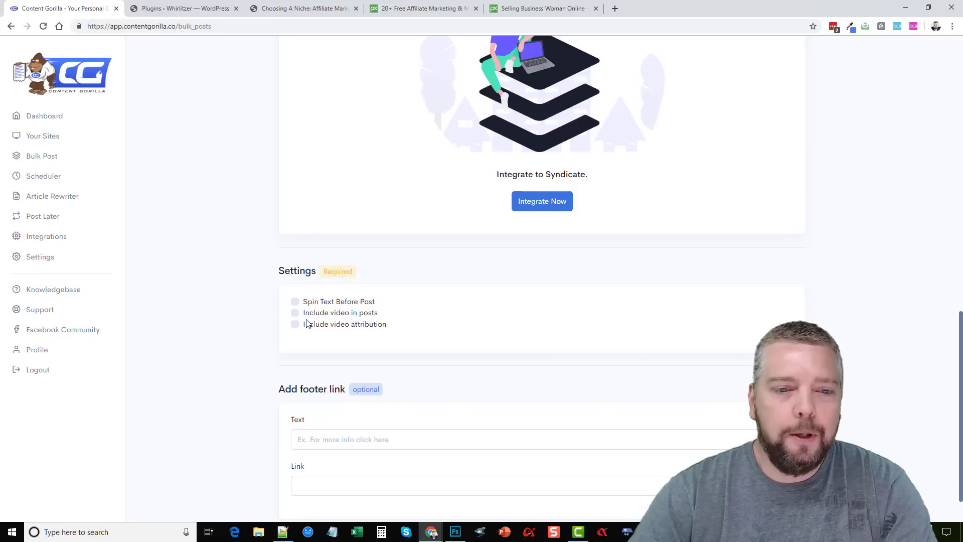
pyautogui.scroll(-1, 226, 370)
pyautogui.click(314, 386)
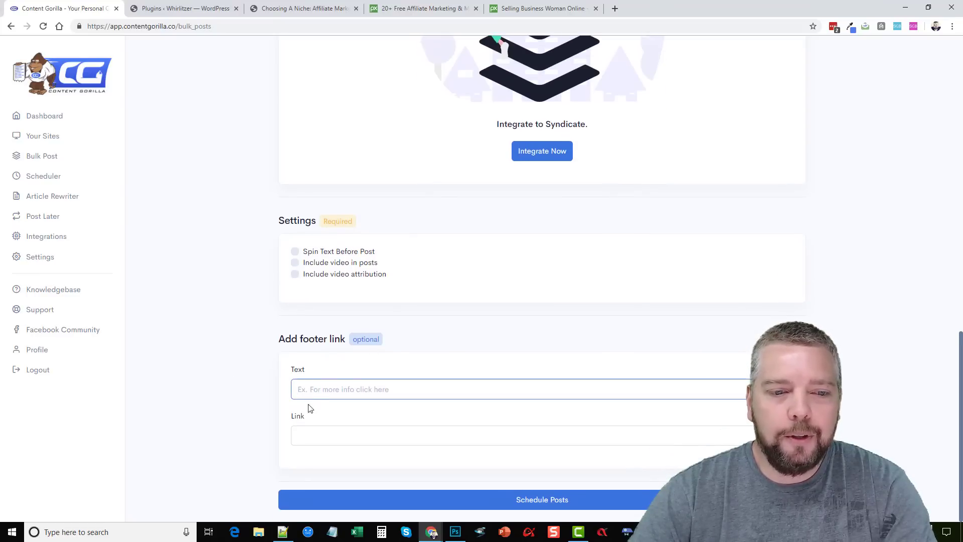
pyautogui.click(315, 434)
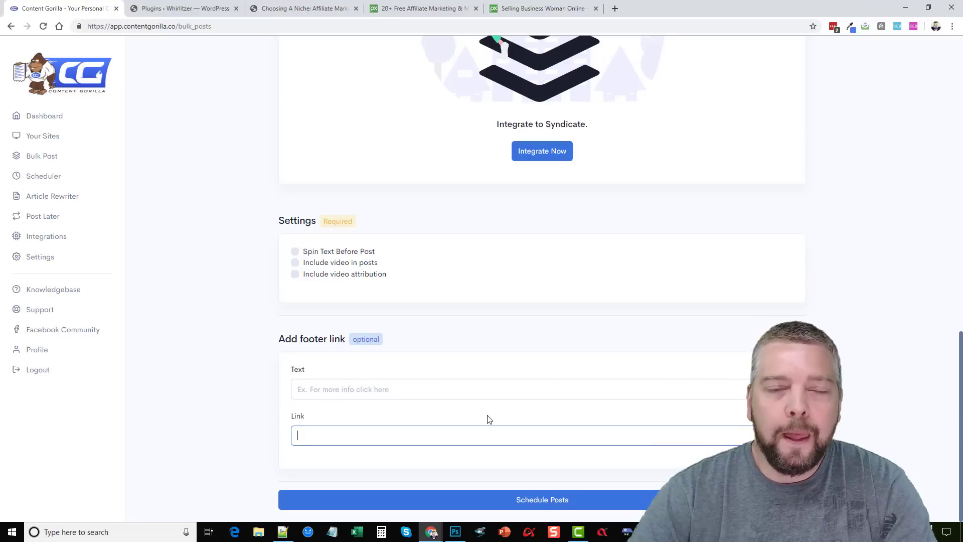
pyautogui.scroll(15, 459, 422)
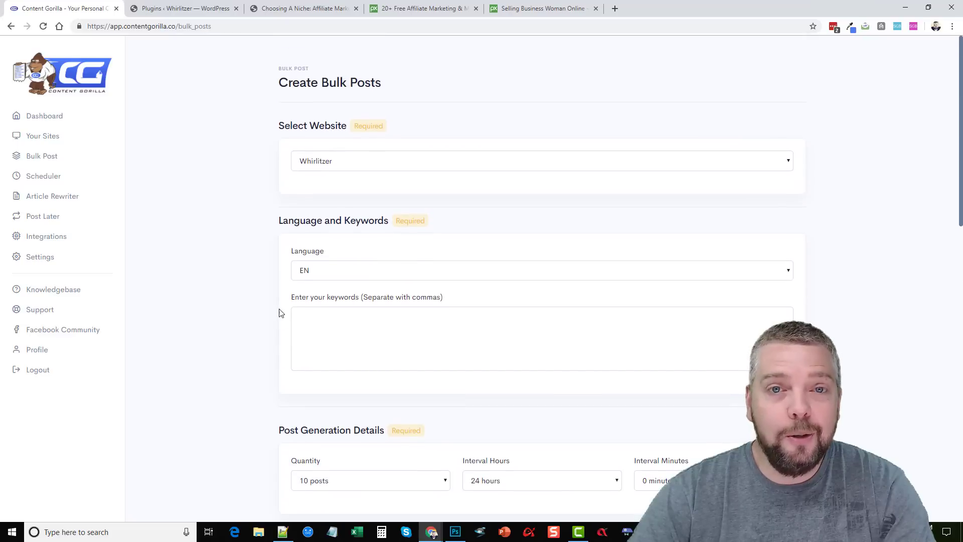